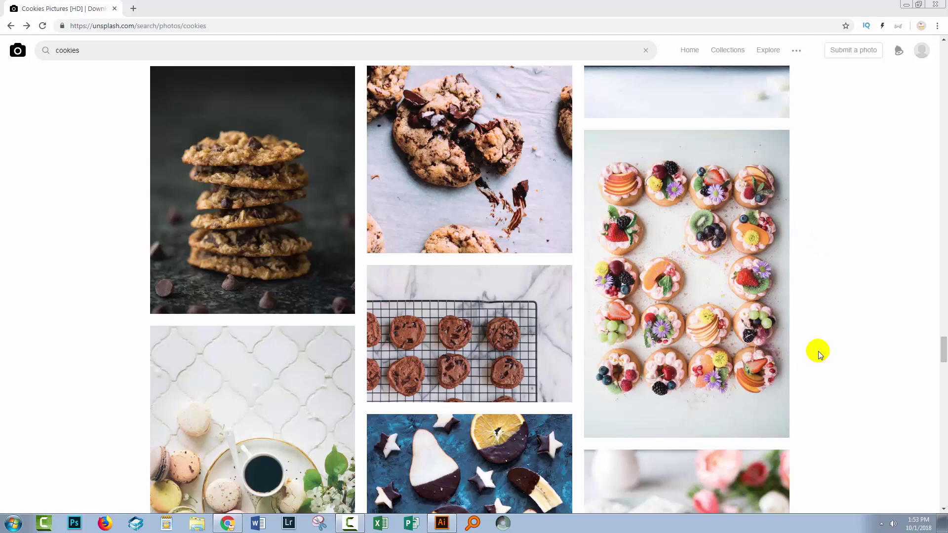
Browse the Unsplash cookie results, then bring up the fruit-topped cookie photo in Illustrator.
{"action": "scroll", "coordinate": [819, 355], "scroll_direction": "up", "scroll_amount": 12}
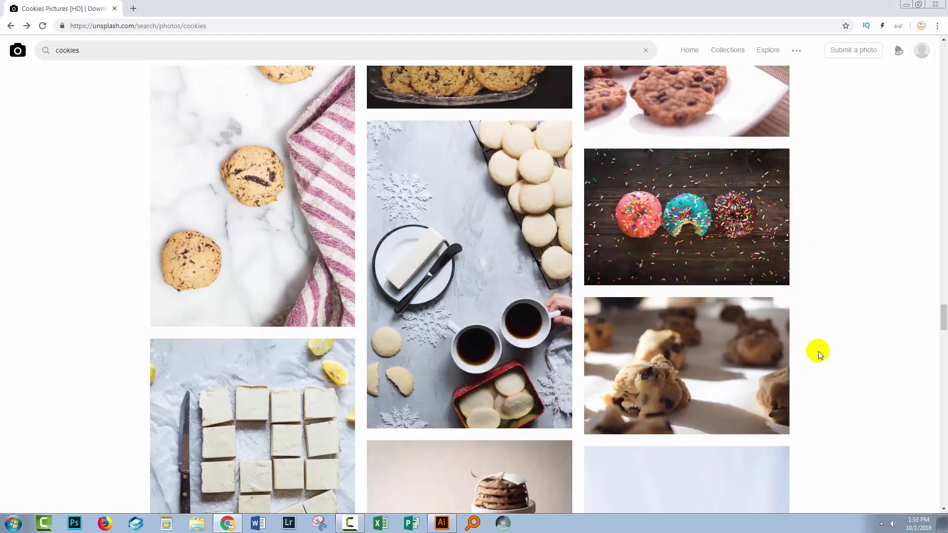
{"action": "scroll", "coordinate": [818, 355], "scroll_direction": "up", "scroll_amount": 20}
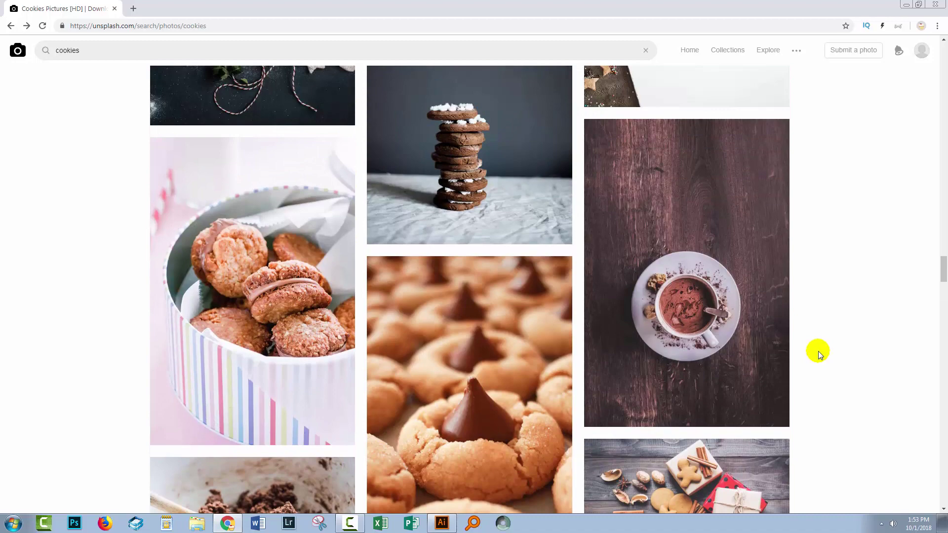
{"action": "scroll", "coordinate": [819, 351], "scroll_direction": "up", "scroll_amount": 5}
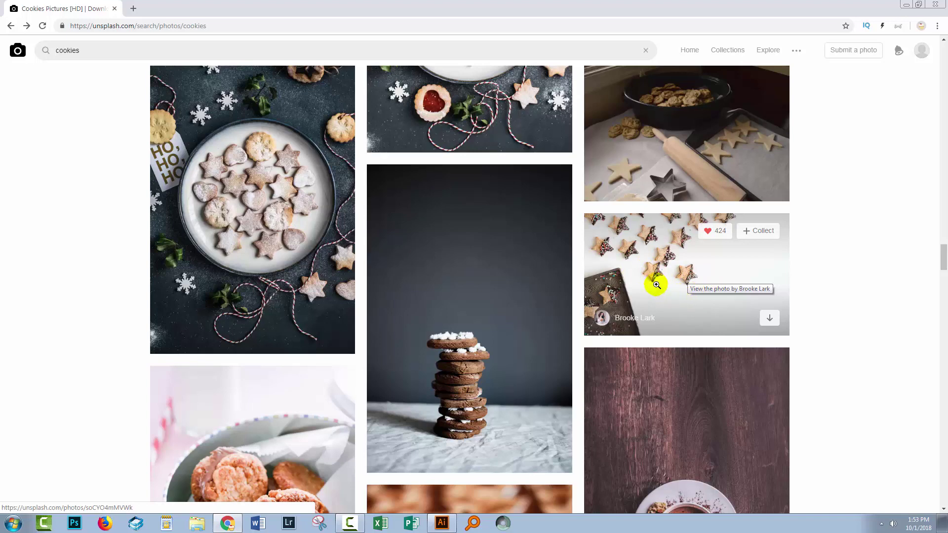
{"action": "scroll", "coordinate": [657, 285], "scroll_direction": "down", "scroll_amount": 6}
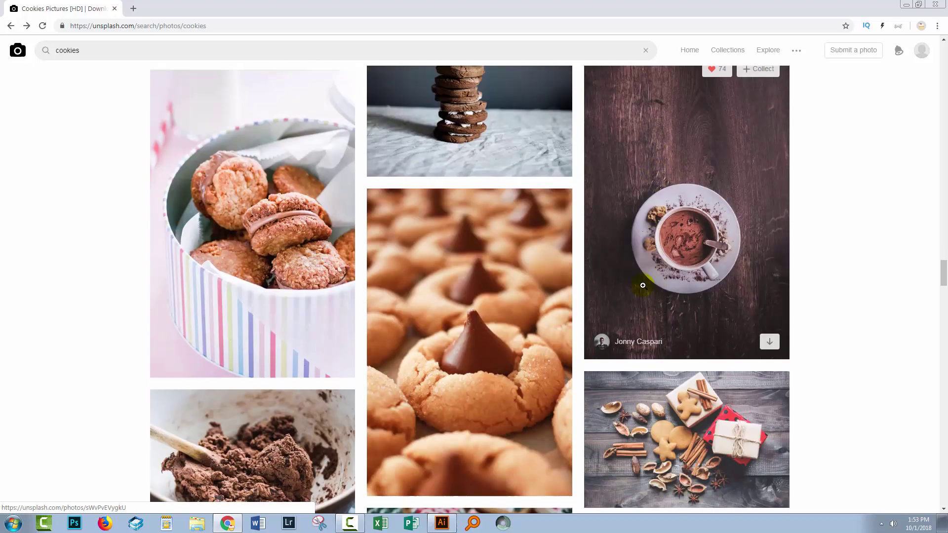
{"action": "scroll", "coordinate": [631, 283], "scroll_direction": "down", "scroll_amount": 2}
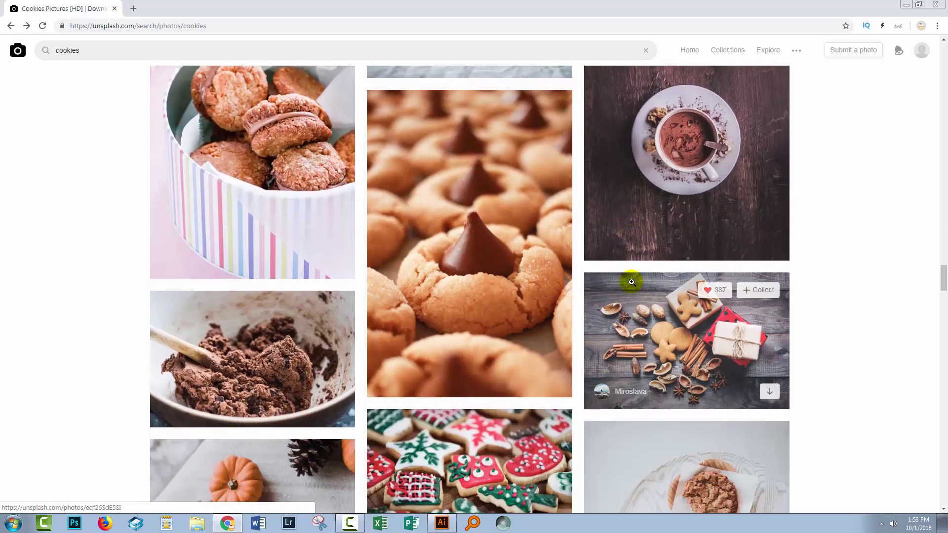
{"action": "left_click", "coordinate": [442, 522]}
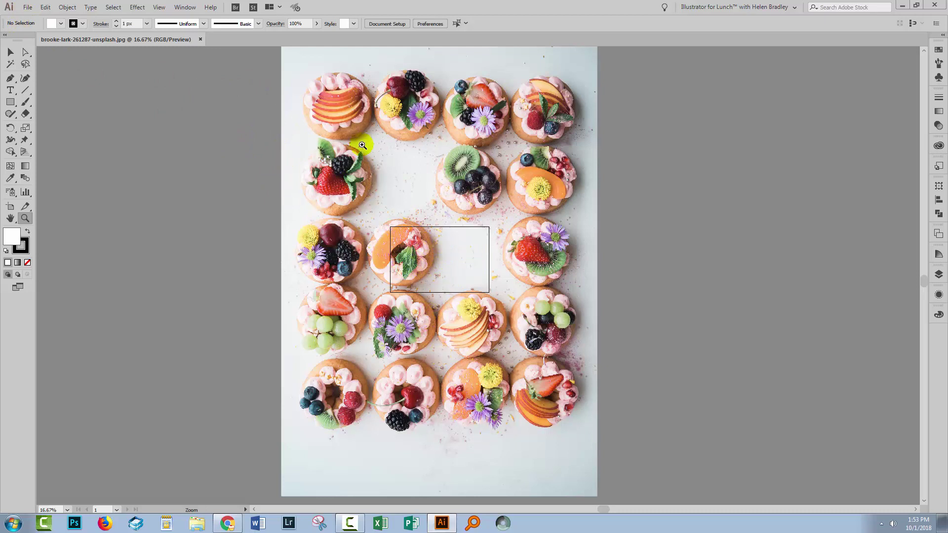
Scale the cookie photo proportionally to 532.617 × 798.925 px to fill the artboard height.
{"action": "left_click", "coordinate": [10, 53]}
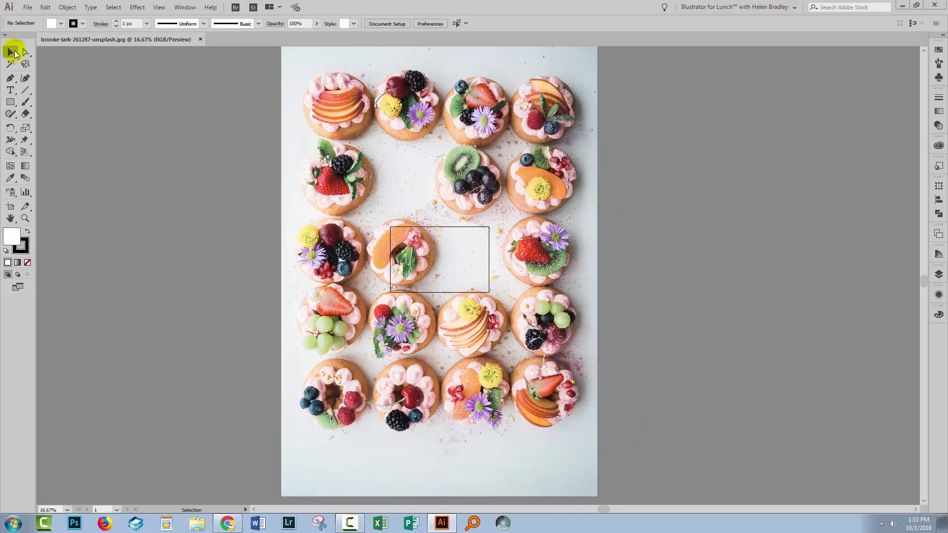
{"action": "left_click", "coordinate": [554, 466]}
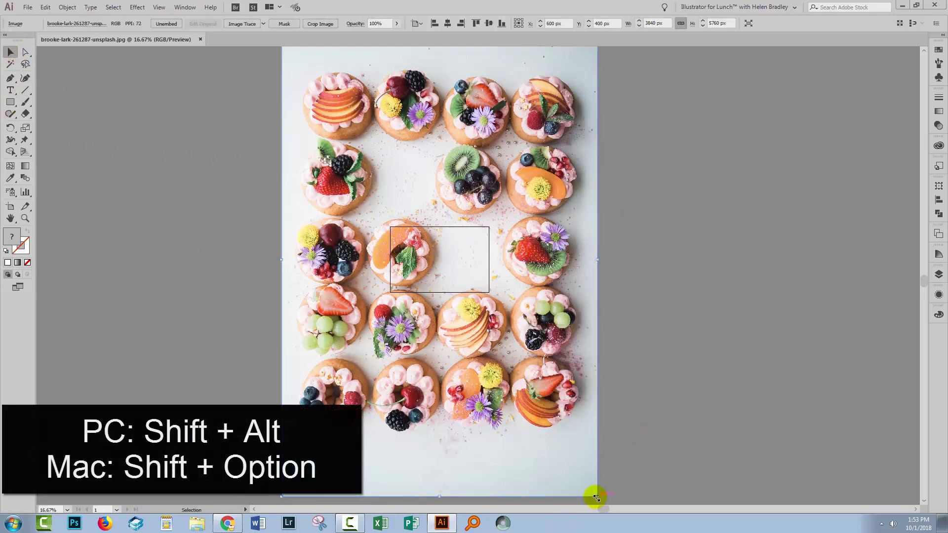
{"action": "left_click_drag", "start_coordinate": [597, 496], "coordinate": [463, 294]}
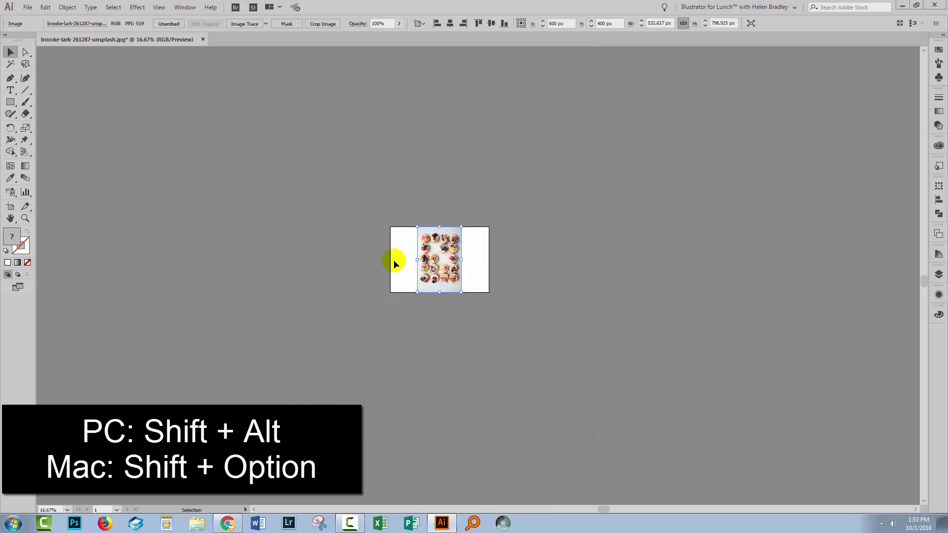
{"action": "left_click", "coordinate": [23, 218]}
{"action": "left_click", "coordinate": [437, 255]}
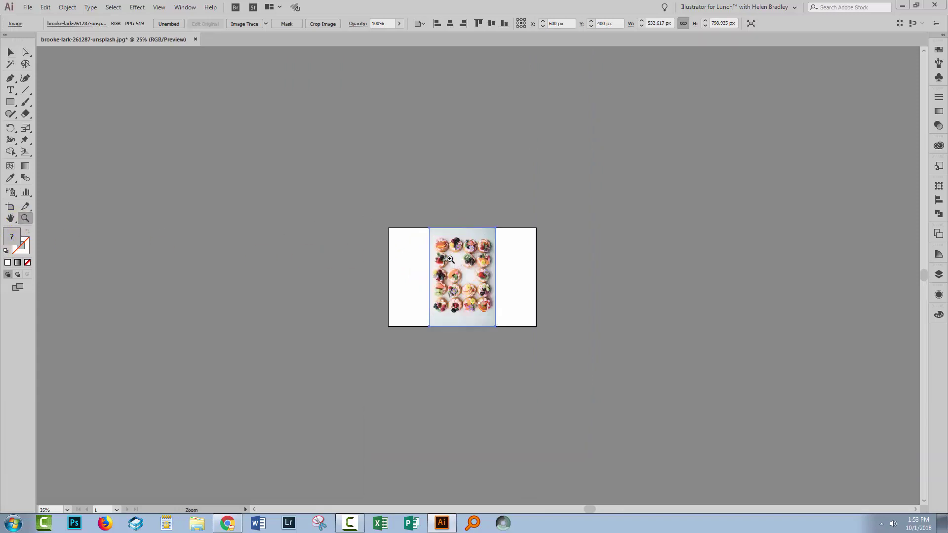
{"action": "left_click", "coordinate": [446, 262]}
{"action": "left_click", "coordinate": [459, 281]}
{"action": "left_click", "coordinate": [482, 303]}
{"action": "left_click", "coordinate": [483, 302]}
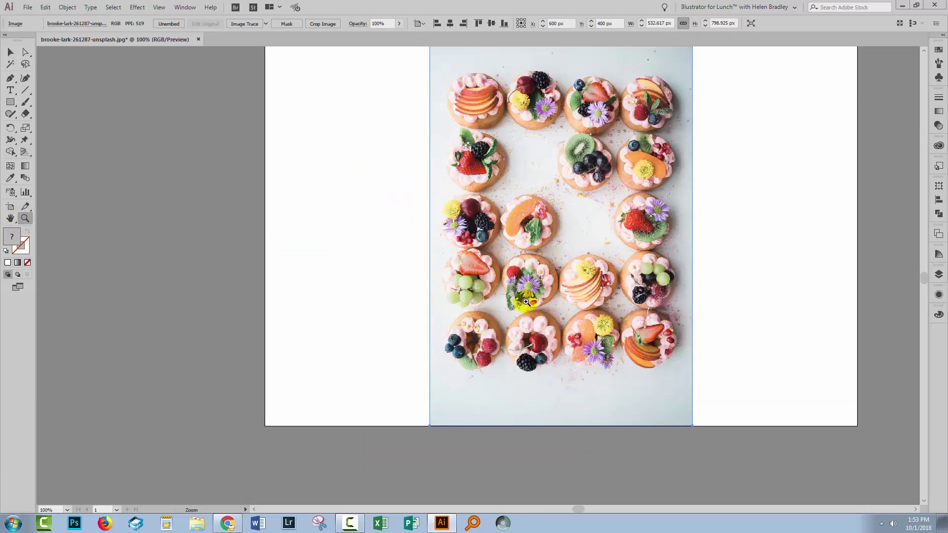
{"action": "left_click_drag", "start_coordinate": [806, 320], "coordinate": [784, 368]}
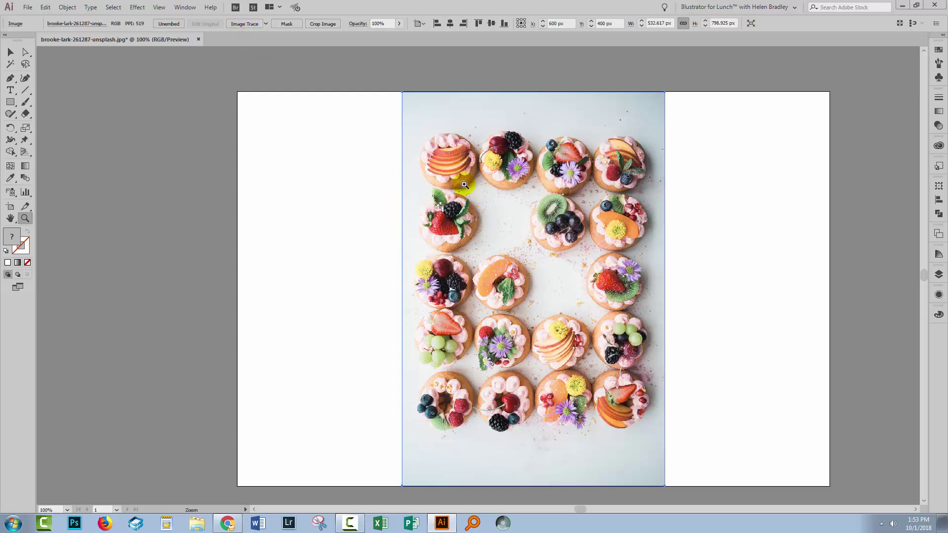
Apply Image Trace to the photo and float the Image Trace settings panel.
{"action": "left_click", "coordinate": [237, 24]}
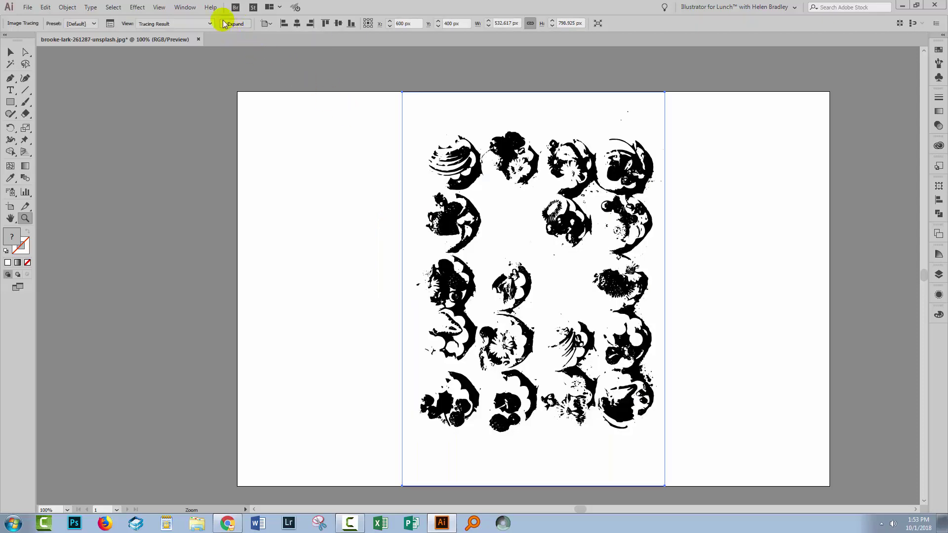
{"action": "left_click", "coordinate": [110, 23]}
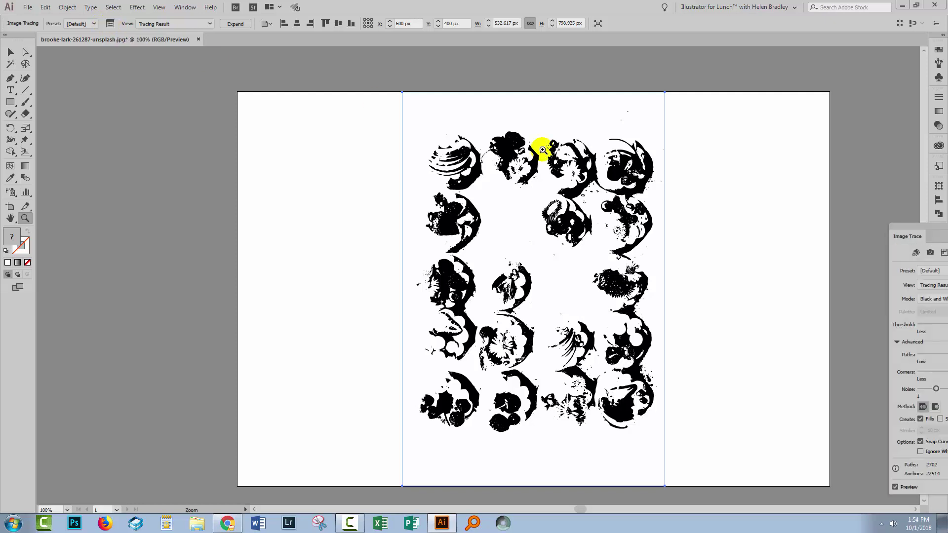
{"action": "mouse_move", "coordinate": [929, 244]}
{"action": "left_mouse_down"}
{"action": "mouse_move", "coordinate": [923, 201]}
{"action": "mouse_move", "coordinate": [197, 144]}
{"action": "left_mouse_up"}
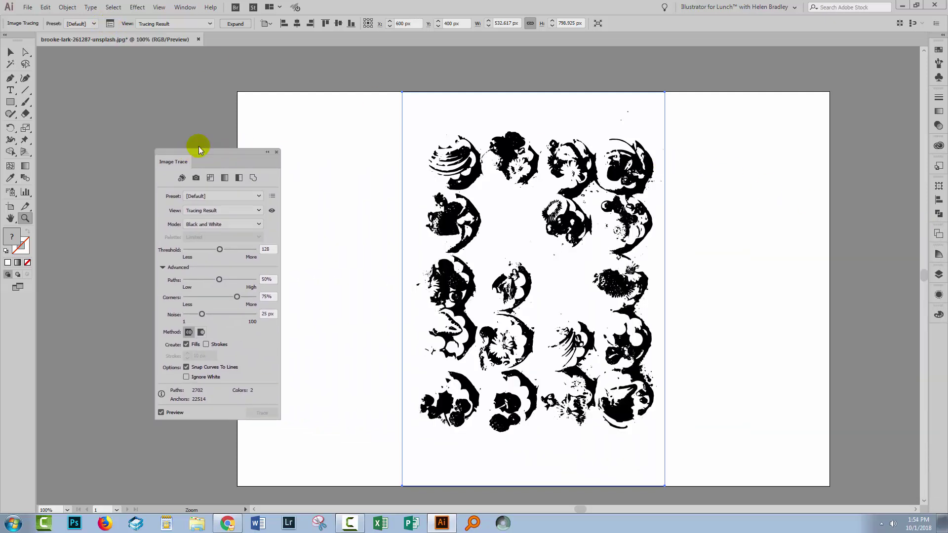
{"action": "left_click", "coordinate": [185, 7]}
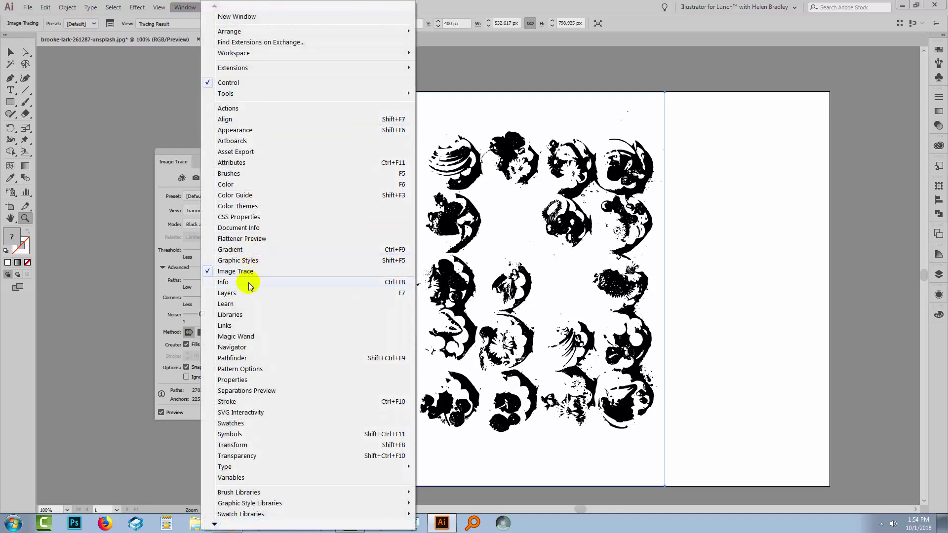
{"action": "left_click", "coordinate": [172, 156]}
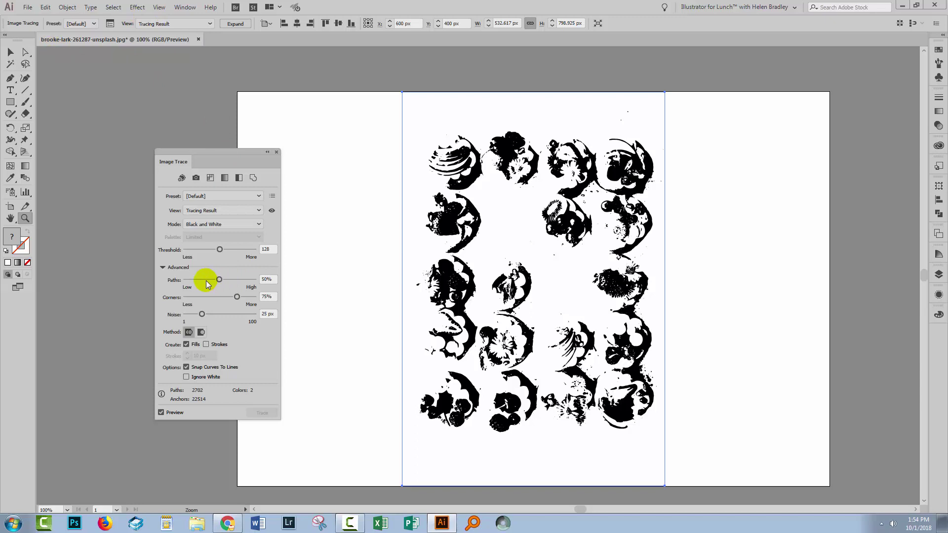
Trace in Color mode with Full Tone palette, Paths 77%, Corners 79%, Noise 14 px.
{"action": "left_click", "coordinate": [160, 413]}
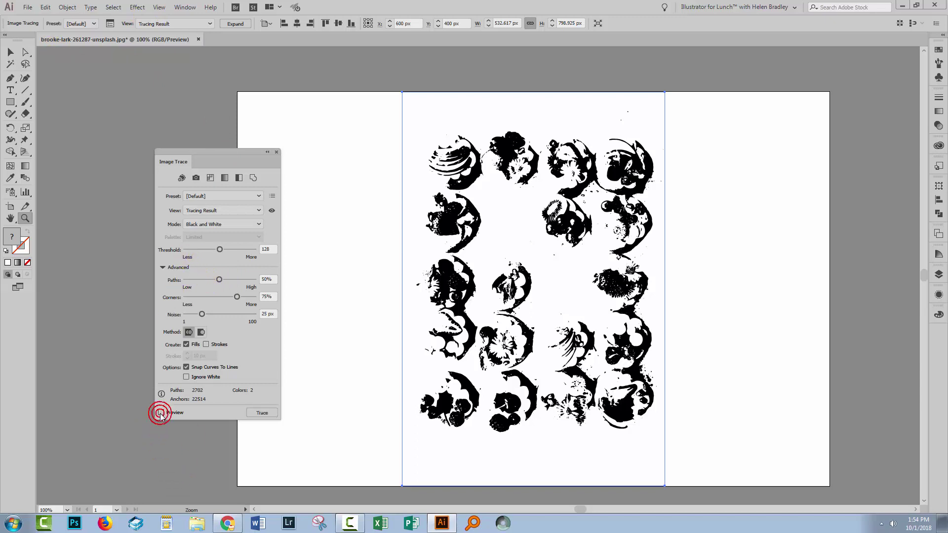
{"action": "left_click_drag", "start_coordinate": [219, 280], "coordinate": [195, 315]}
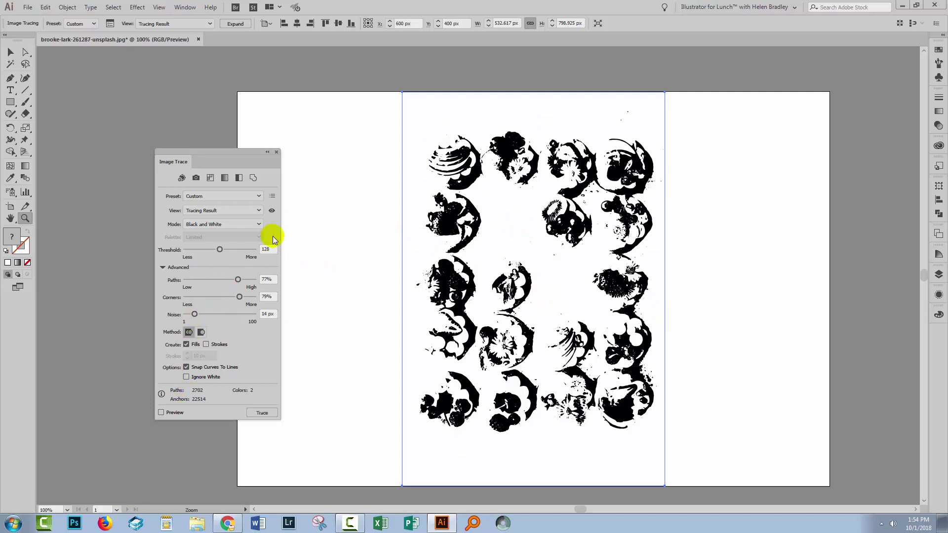
{"action": "left_click", "coordinate": [220, 225]}
{"action": "left_click", "coordinate": [217, 234]}
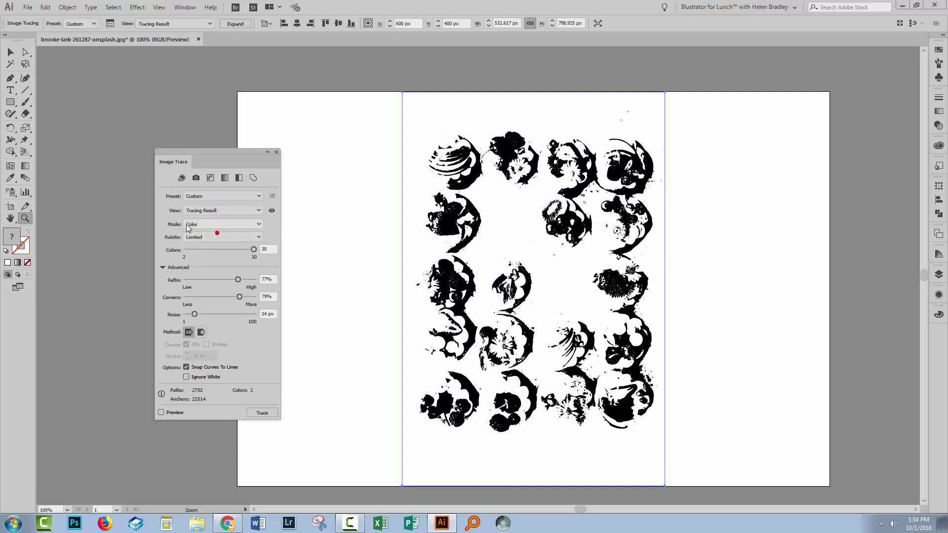
{"action": "left_click", "coordinate": [221, 237]}
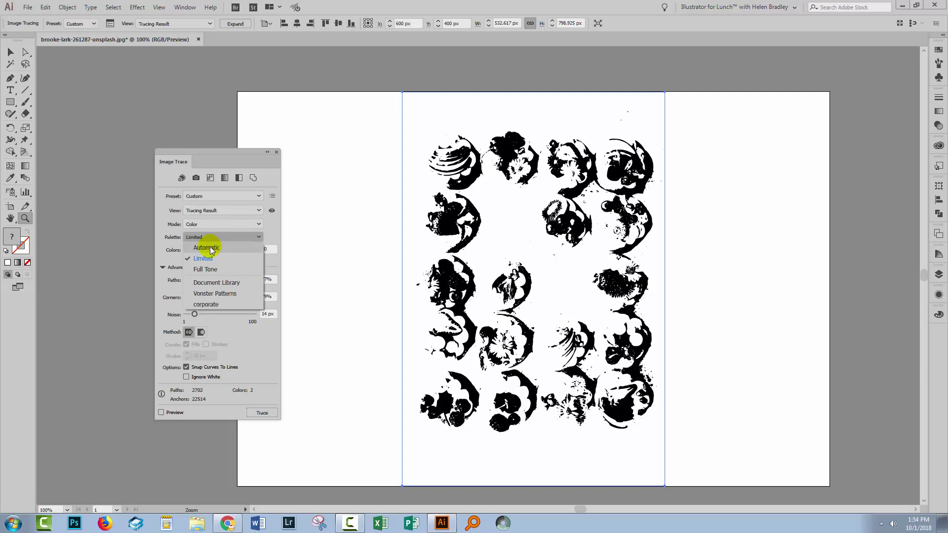
{"action": "left_click", "coordinate": [207, 269]}
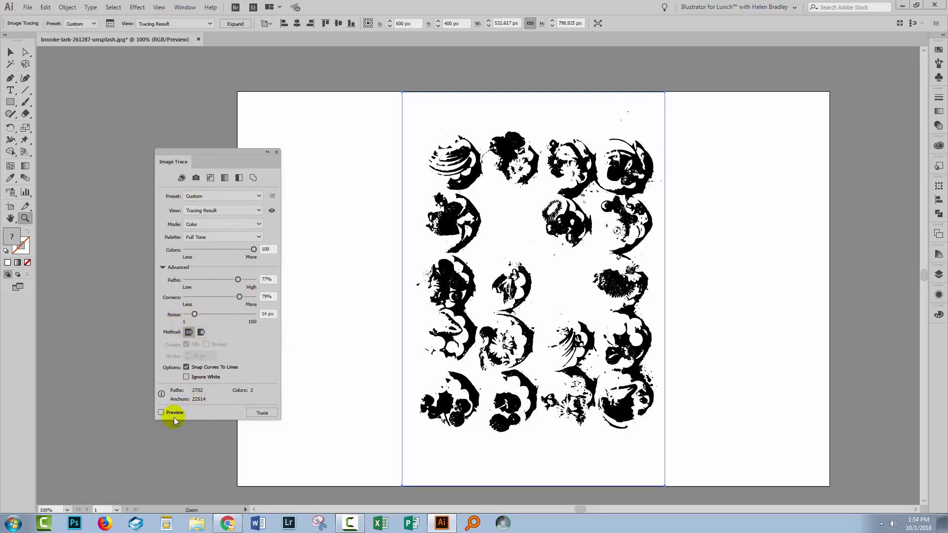
{"action": "left_click", "coordinate": [160, 412]}
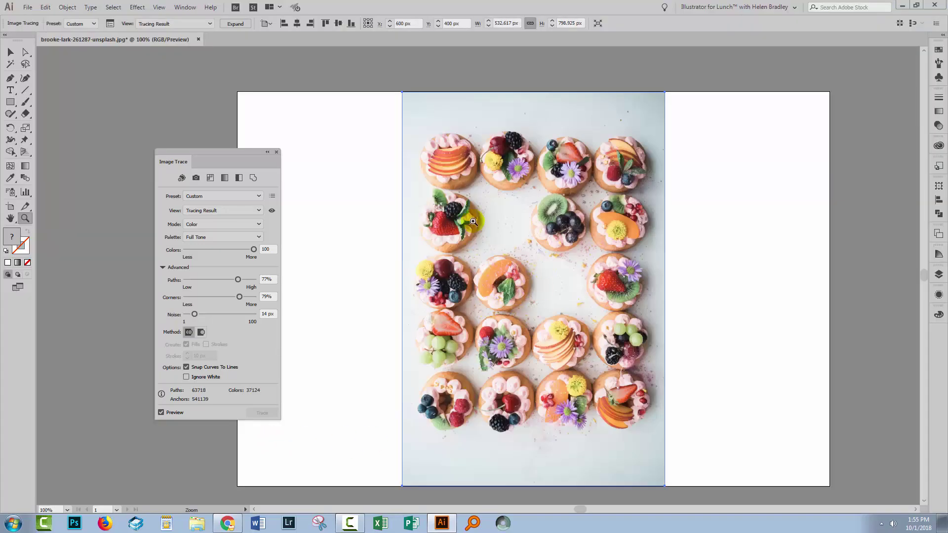
Zoom in on the strawberry cookie to inspect the finished colour trace detail.
{"action": "left_click", "coordinate": [463, 219]}
{"action": "left_click", "coordinate": [464, 260]}
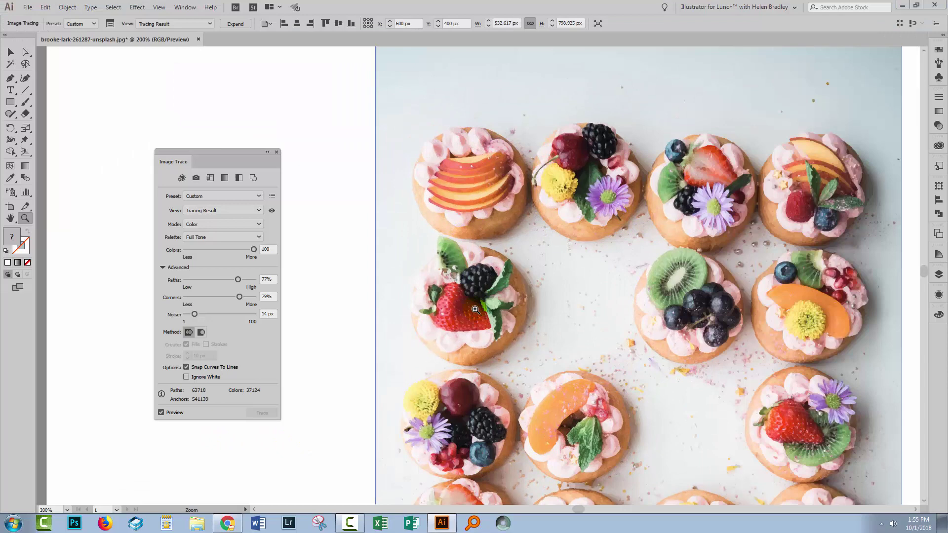
{"action": "left_click", "coordinate": [483, 302]}
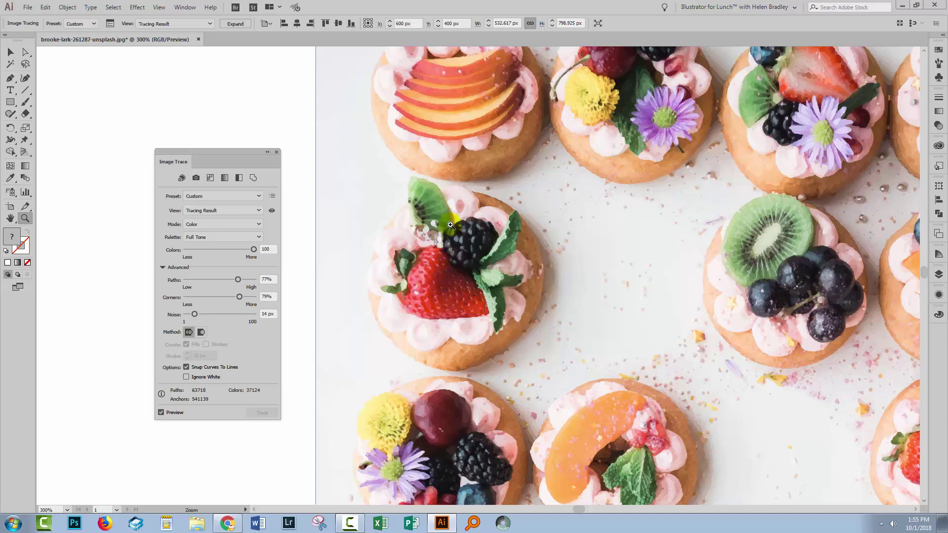
Expand the trace into editable paths, close the Image Trace panel, fit the artboard, and deselect.
{"action": "left_click", "coordinate": [235, 24]}
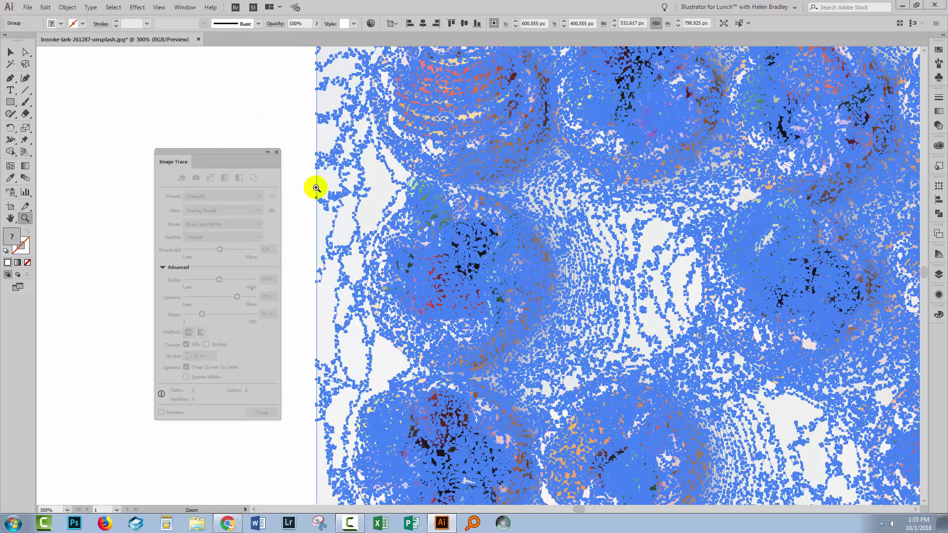
{"action": "left_click", "coordinate": [276, 153]}
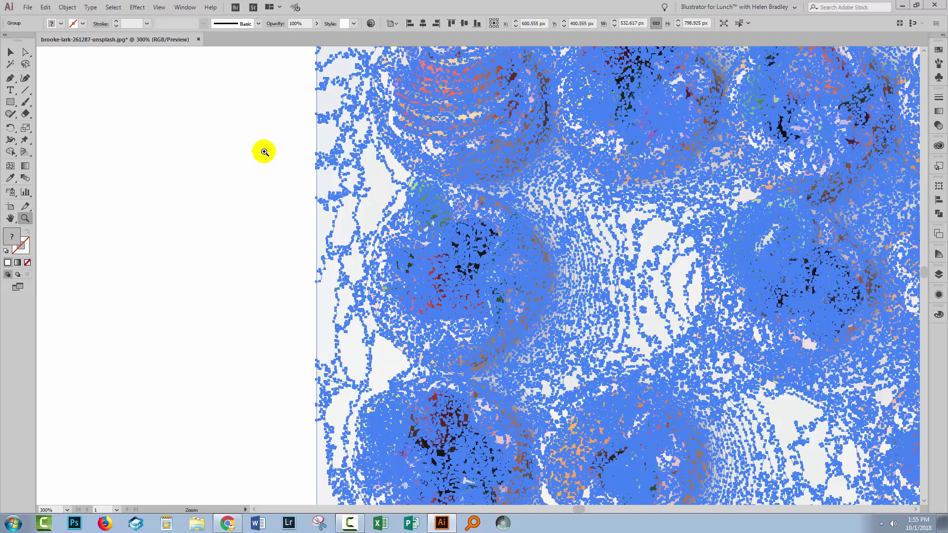
{"action": "key", "text": "ctrl+0"}
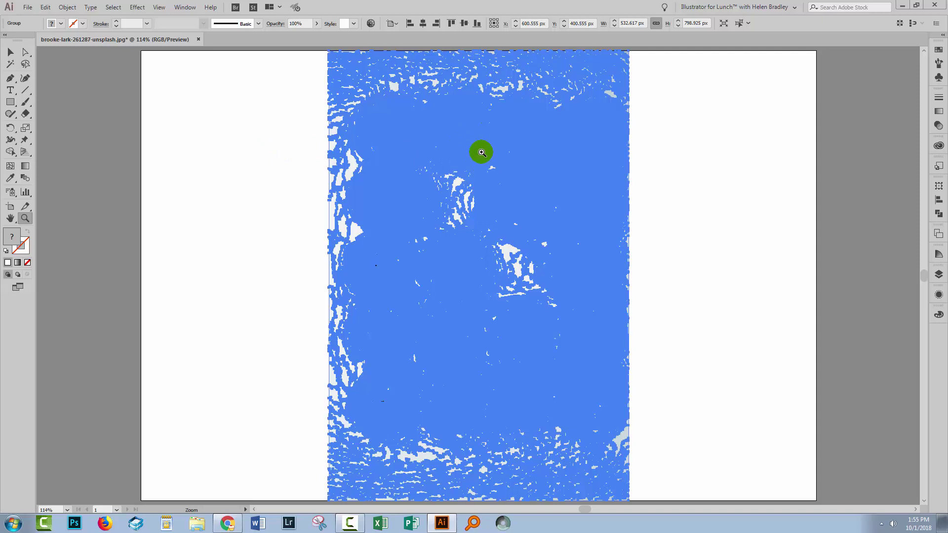
{"action": "left_click", "coordinate": [11, 53]}
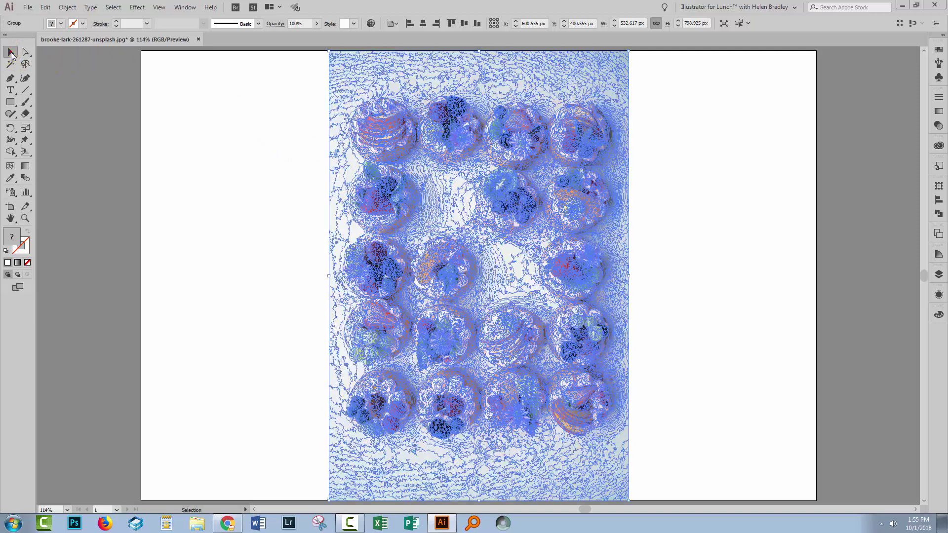
{"action": "left_click", "coordinate": [214, 131]}
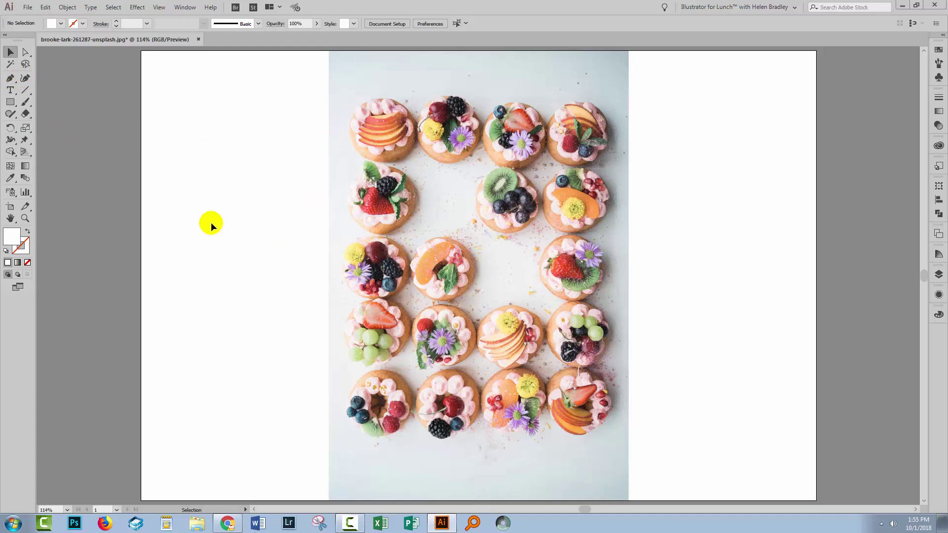
Zoom in on the strawberry cookie and lasso-select all of the tart's traced paths.
{"action": "left_click", "coordinate": [24, 221]}
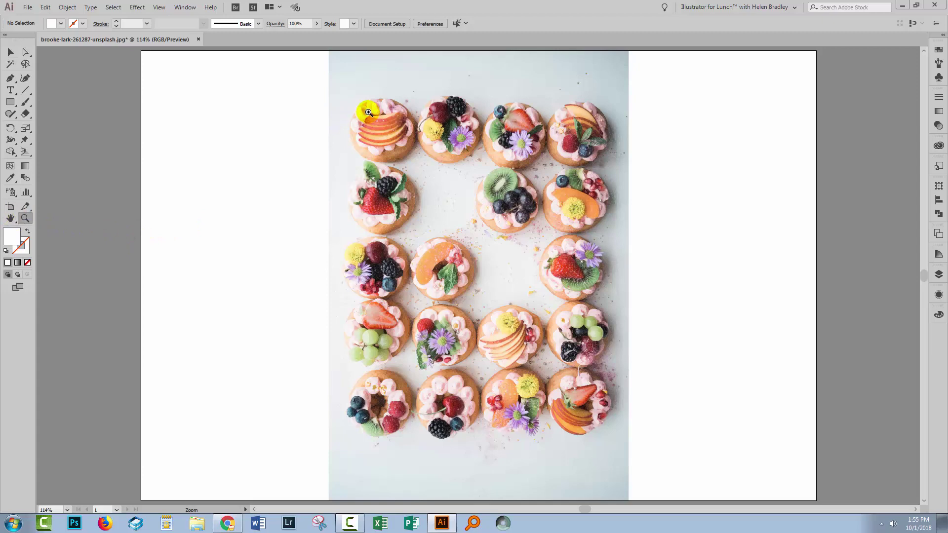
{"action": "left_click_drag", "start_coordinate": [339, 159], "coordinate": [418, 252]}
{"action": "left_click_drag", "start_coordinate": [365, 194], "coordinate": [296, 217]}
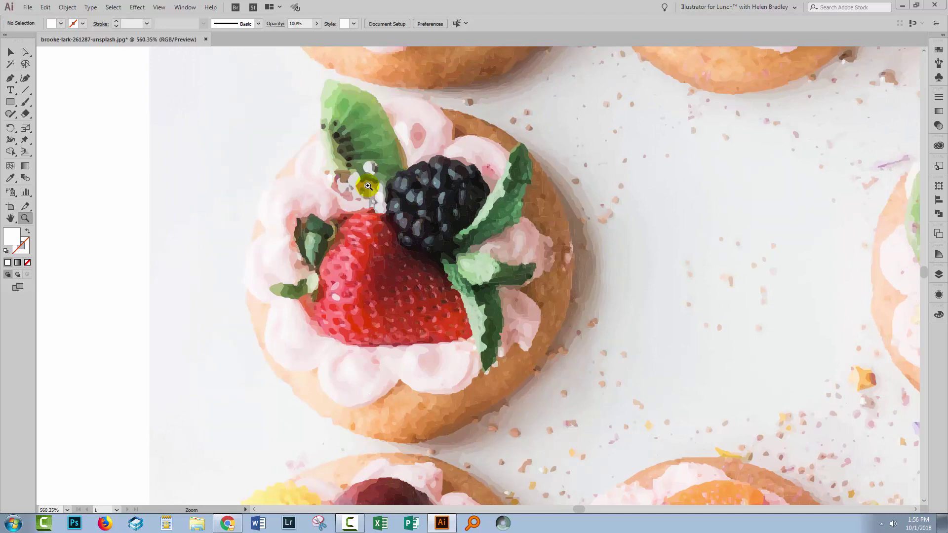
{"action": "left_click", "coordinate": [25, 64]}
{"action": "mouse_move", "coordinate": [320, 75]}
{"action": "left_mouse_down"}
{"action": "mouse_move", "coordinate": [301, 133]}
{"action": "mouse_move", "coordinate": [257, 183]}
{"action": "mouse_move", "coordinate": [239, 225]}
{"action": "mouse_move", "coordinate": [228, 276]}
{"action": "mouse_move", "coordinate": [234, 387]}
{"action": "mouse_move", "coordinate": [320, 431]}
{"action": "mouse_move", "coordinate": [411, 449]}
{"action": "left_mouse_up"}
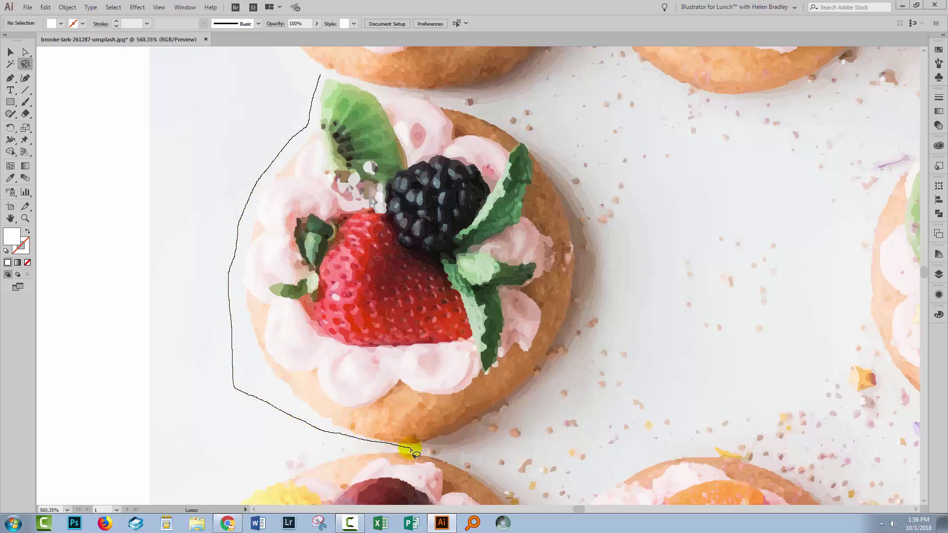
{"action": "mouse_move", "coordinate": [473, 438]}
{"action": "left_mouse_down"}
{"action": "mouse_move", "coordinate": [563, 378]}
{"action": "mouse_move", "coordinate": [576, 356]}
{"action": "mouse_move", "coordinate": [594, 221]}
{"action": "mouse_move", "coordinate": [582, 165]}
{"action": "mouse_move", "coordinate": [480, 112]}
{"action": "mouse_move", "coordinate": [319, 78]}
{"action": "left_mouse_up"}
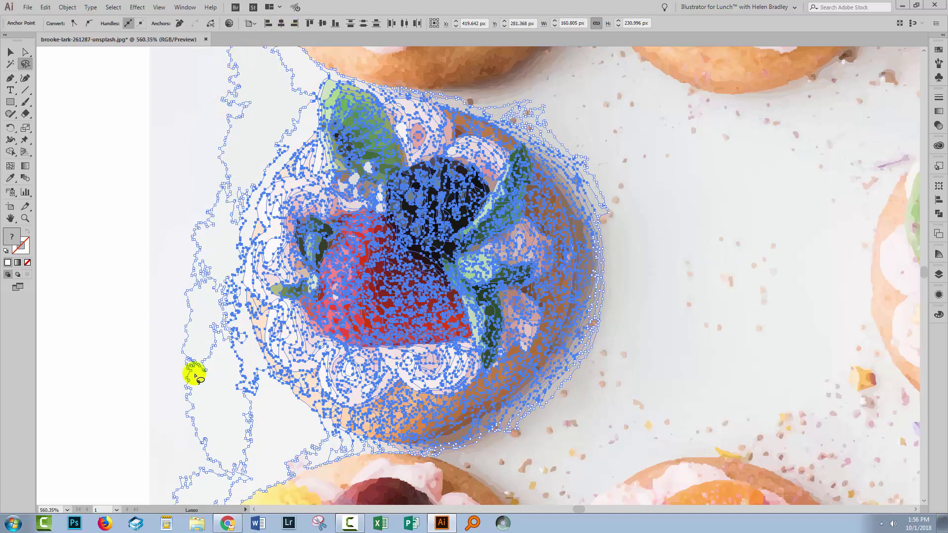
{"action": "left_click_drag", "start_coordinate": [461, 192], "coordinate": [461, 193]}
{"action": "mouse_move", "coordinate": [547, 190]}
{"action": "left_mouse_down"}
{"action": "mouse_move", "coordinate": [312, 261]}
{"action": "mouse_move", "coordinate": [404, 231]}
{"action": "mouse_move", "coordinate": [417, 253]}
{"action": "mouse_move", "coordinate": [386, 245]}
{"action": "mouse_move", "coordinate": [404, 261]}
{"action": "left_mouse_up"}
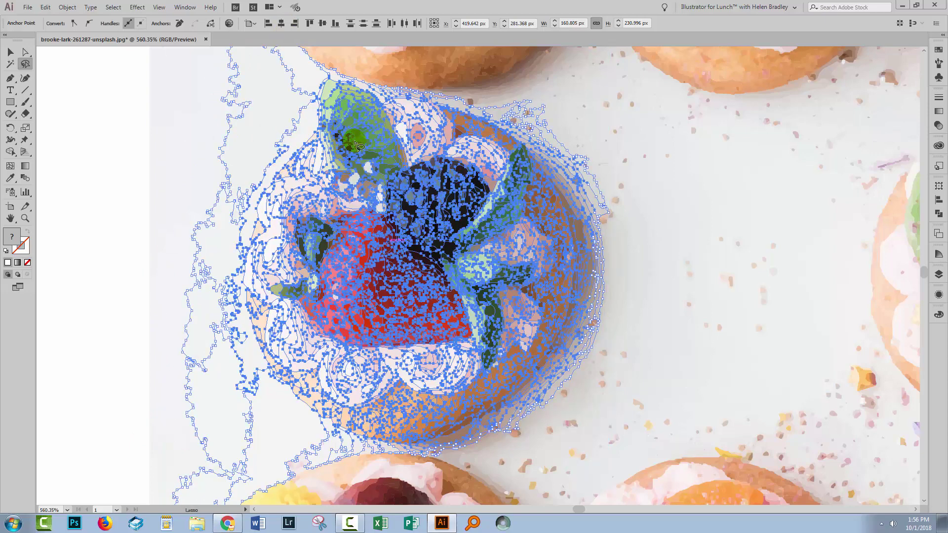
{"action": "left_click_drag", "start_coordinate": [355, 144], "coordinate": [356, 144]}
Create a new 1200 x 800 px document.
{"action": "left_click", "coordinate": [29, 7]}
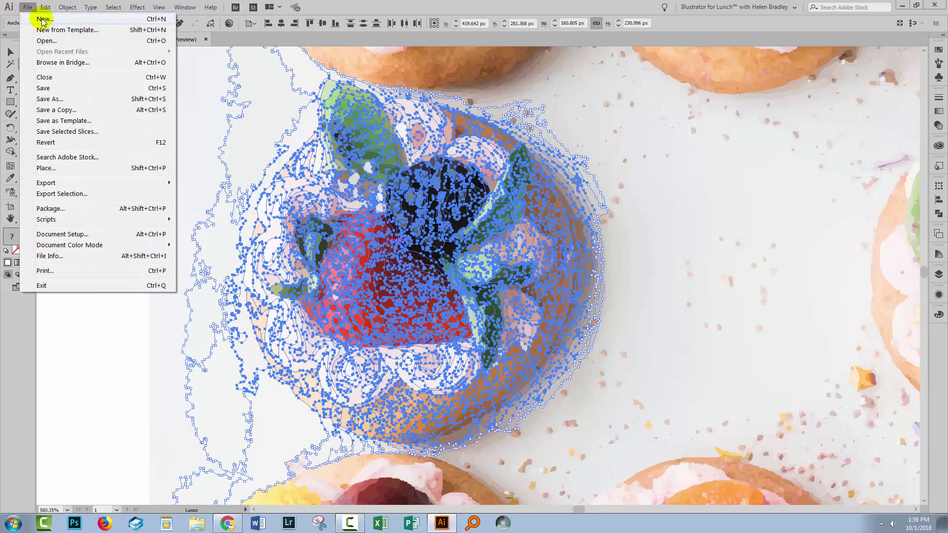
{"action": "left_click", "coordinate": [43, 20]}
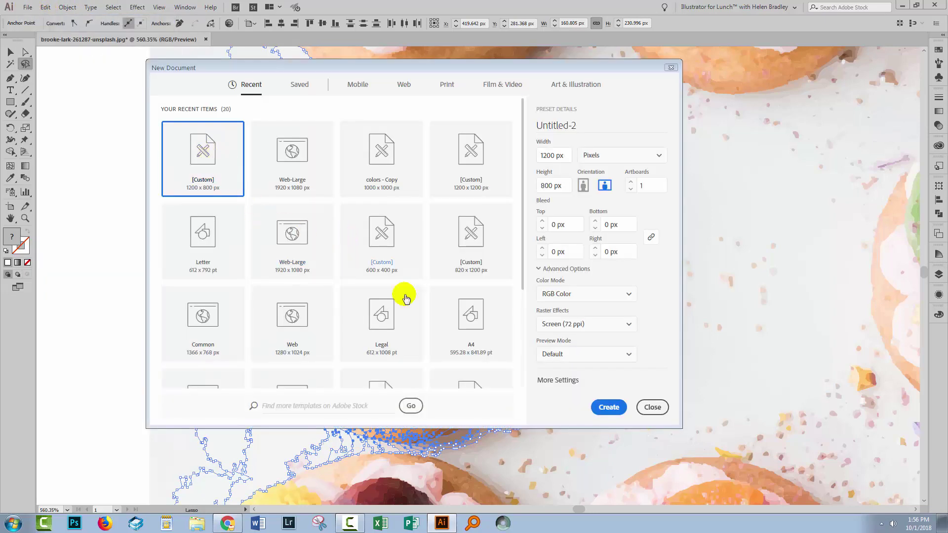
{"action": "left_click", "coordinate": [609, 407]}
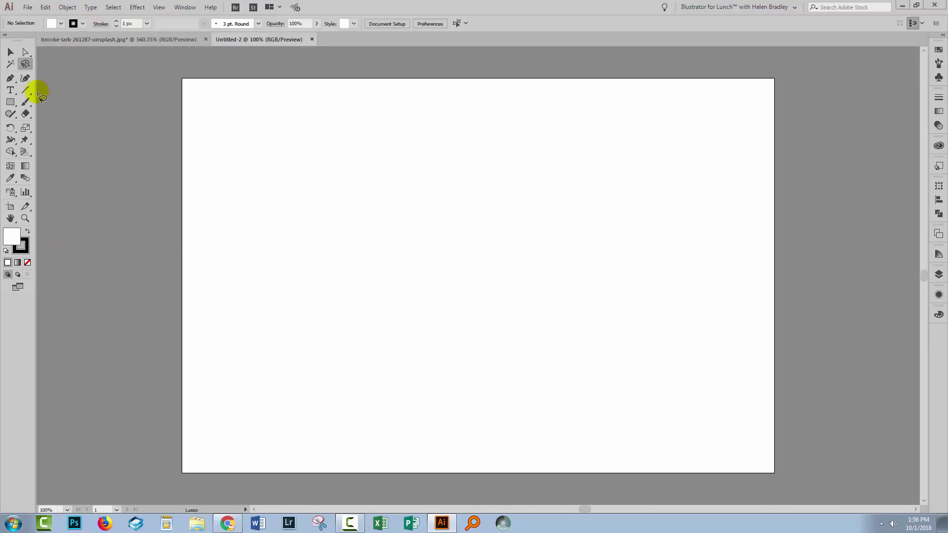
Paste the tart onto the new artboard, zoom to 600%, and deselect it.
{"action": "left_click", "coordinate": [50, 10]}
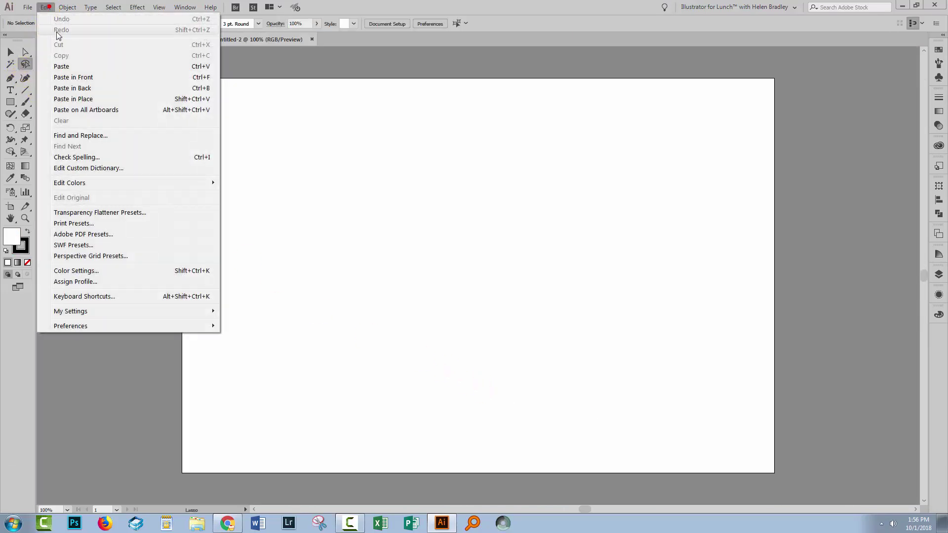
{"action": "left_click", "coordinate": [61, 65]}
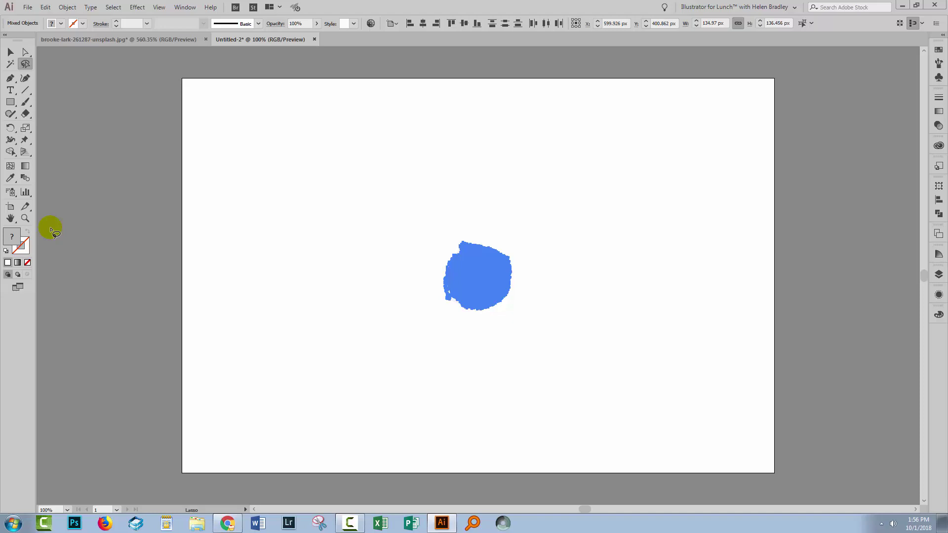
{"action": "left_click", "coordinate": [25, 219]}
{"action": "left_click_drag", "start_coordinate": [451, 227], "coordinate": [526, 341]}
{"action": "left_click", "coordinate": [365, 204]}
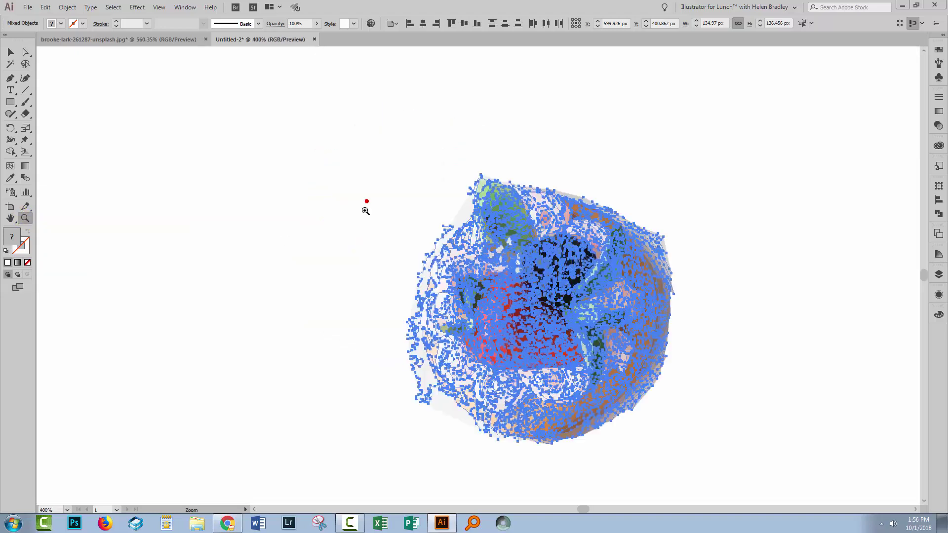
{"action": "left_click", "coordinate": [563, 300]}
{"action": "left_click", "coordinate": [10, 52]}
{"action": "left_click", "coordinate": [60, 88]}
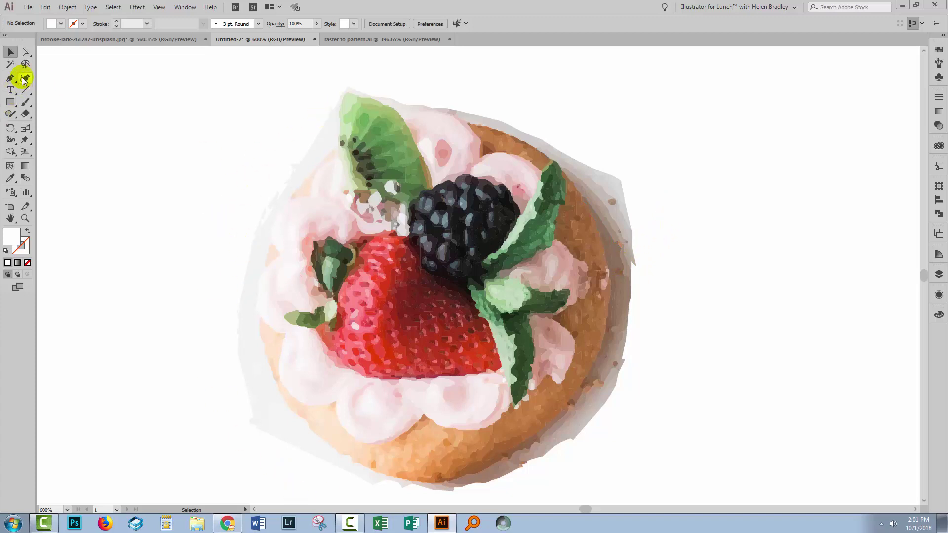
Set Magic Wand tolerance to 3 and delete pale fragments on the left, beside the kiwi, and bottom.
{"action": "left_click", "coordinate": [9, 64]}
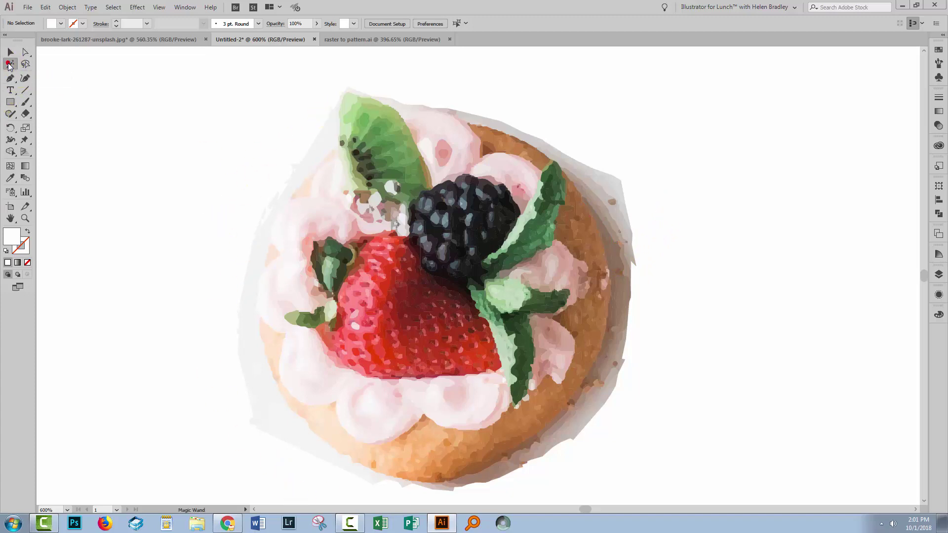
{"action": "double_click", "coordinate": [9, 65]}
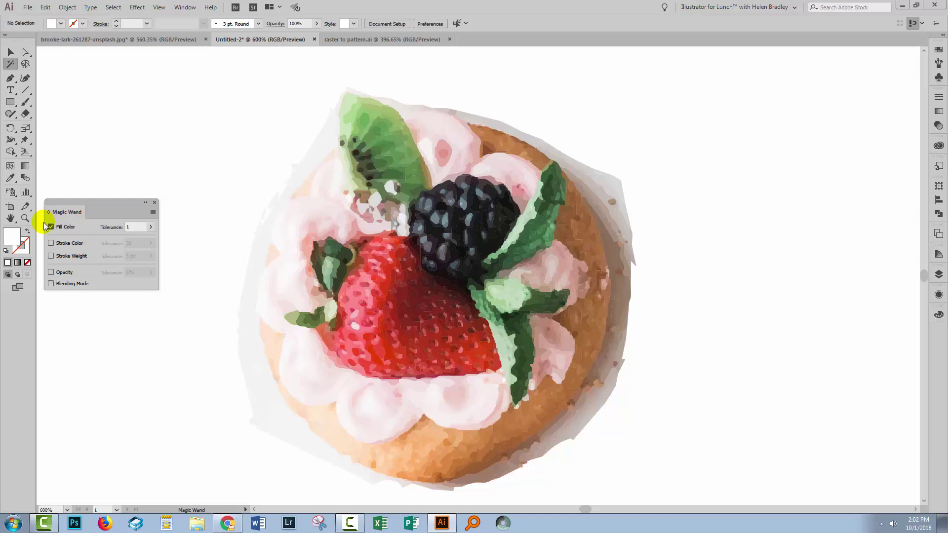
{"action": "left_click", "coordinate": [254, 407]}
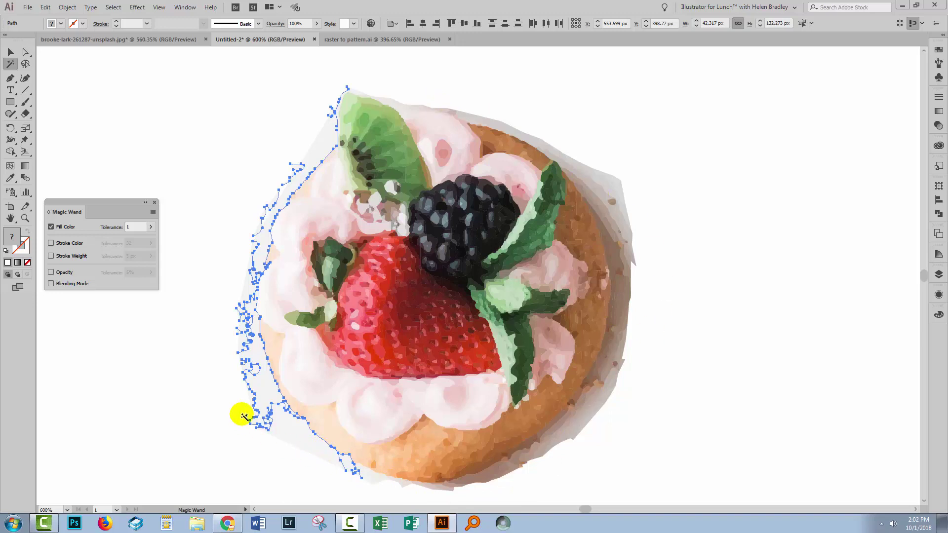
{"action": "key", "text": "Delete"}
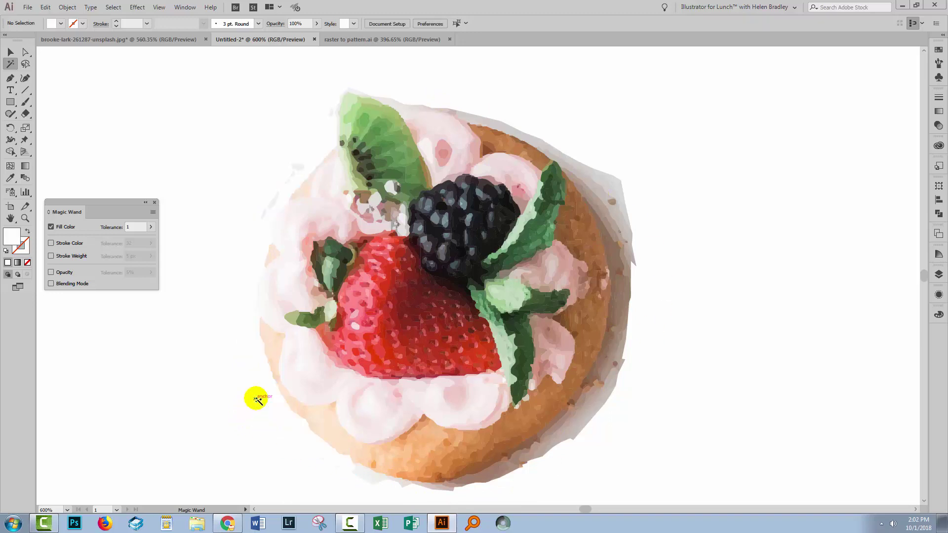
{"action": "left_click", "coordinate": [333, 112]}
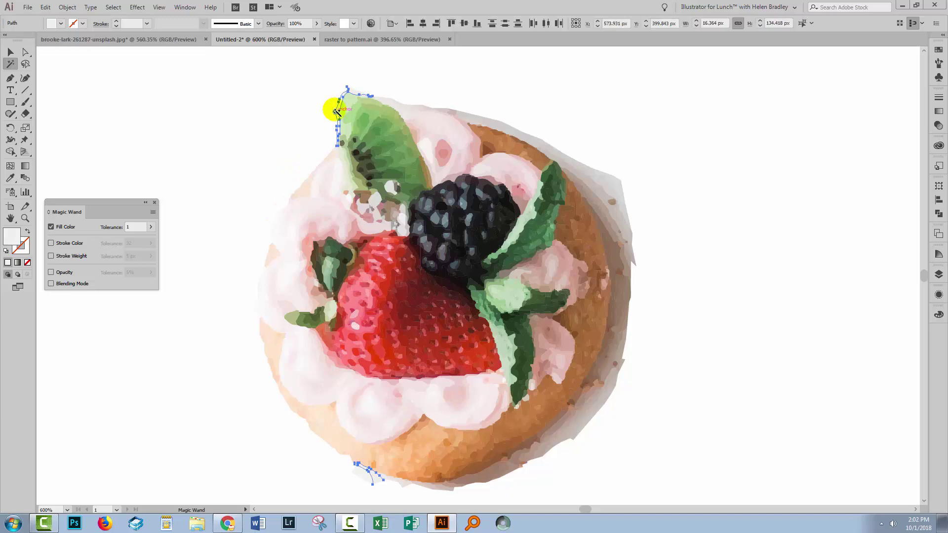
{"action": "key", "text": "Delete"}
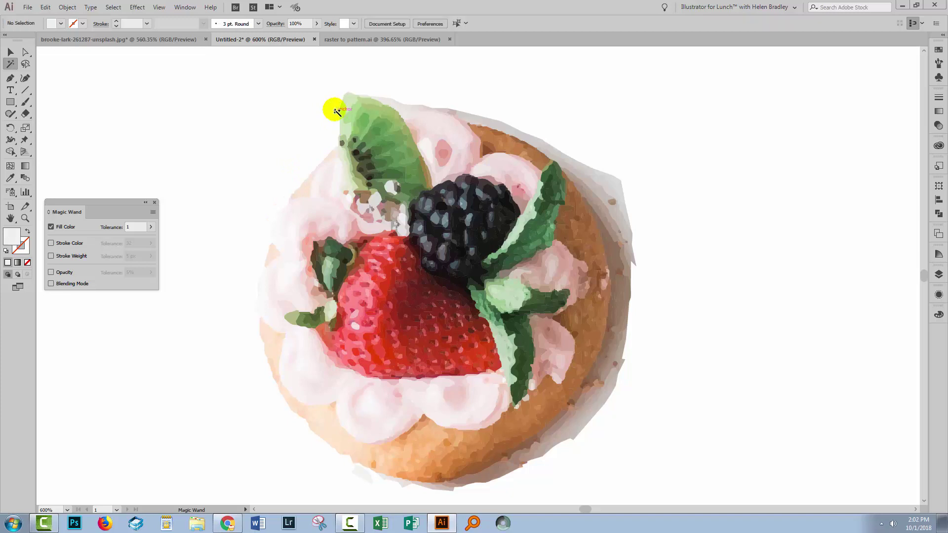
{"action": "left_click", "coordinate": [360, 473]}
{"action": "key", "text": "Delete"}
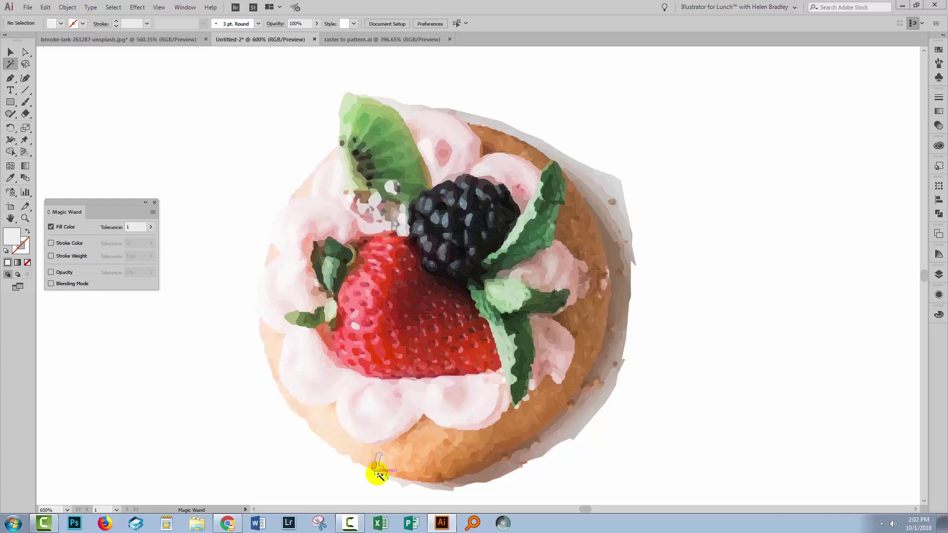
Select the remaining small bottom-edge fragments, then clear the selection.
{"action": "left_click", "coordinate": [395, 479]}
{"action": "left_click", "coordinate": [381, 478]}
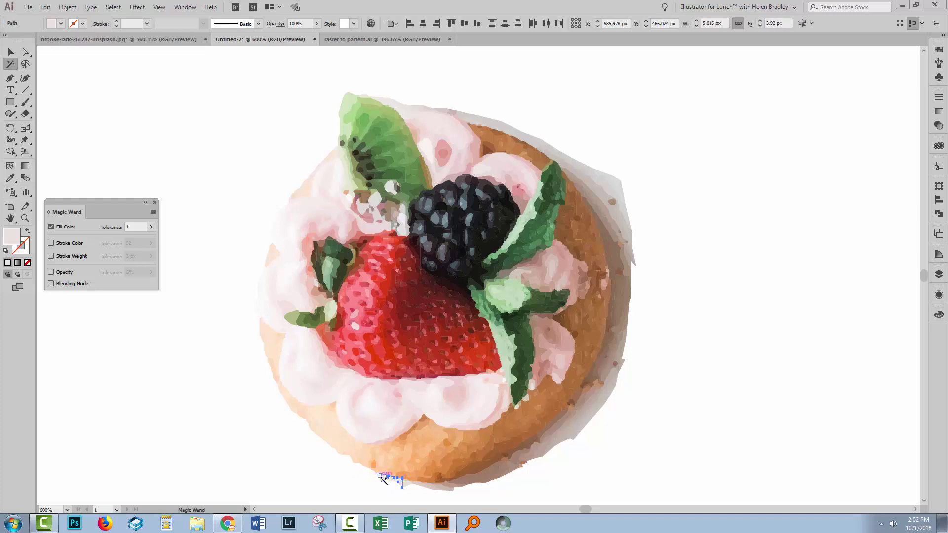
{"action": "left_click", "coordinate": [403, 485]}
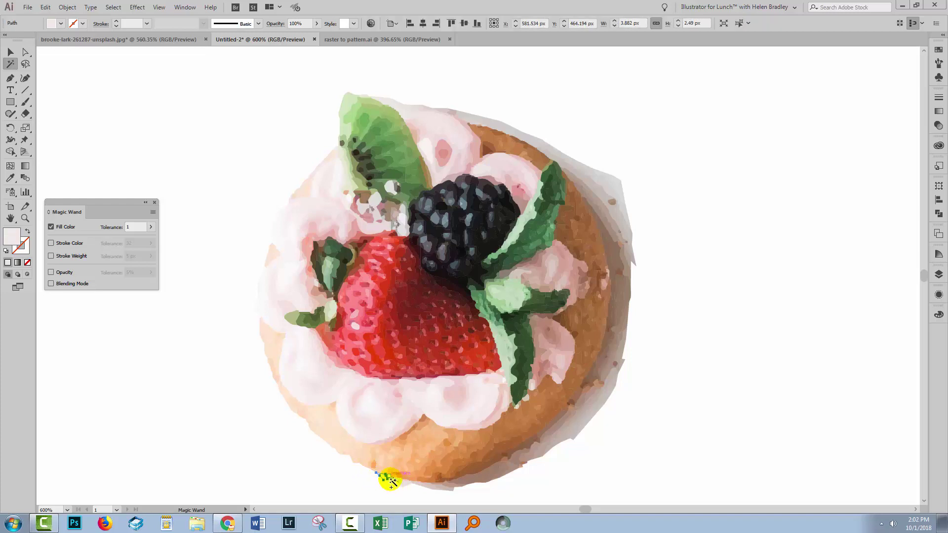
{"action": "left_click", "coordinate": [393, 481], "text": "shift"}
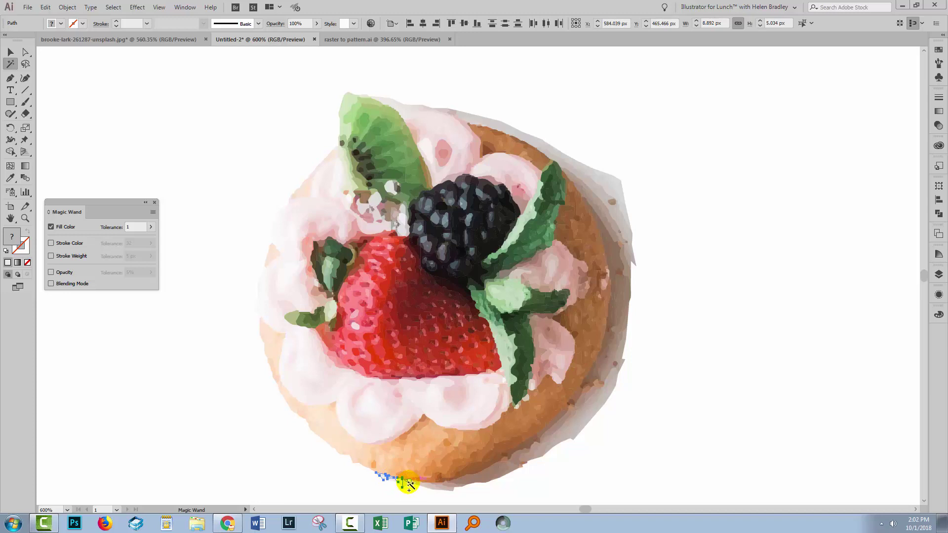
{"action": "left_click", "coordinate": [406, 483], "text": "shift"}
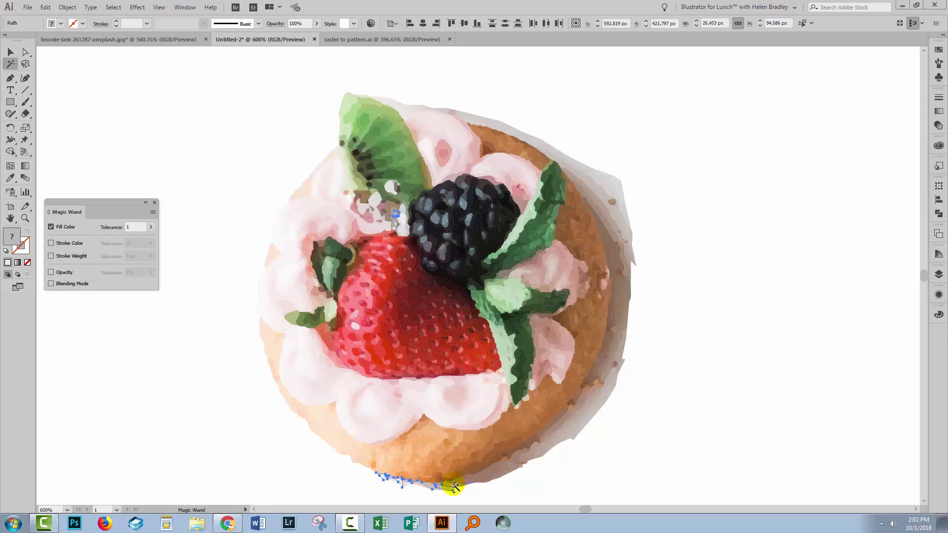
{"action": "left_click", "coordinate": [500, 471]}
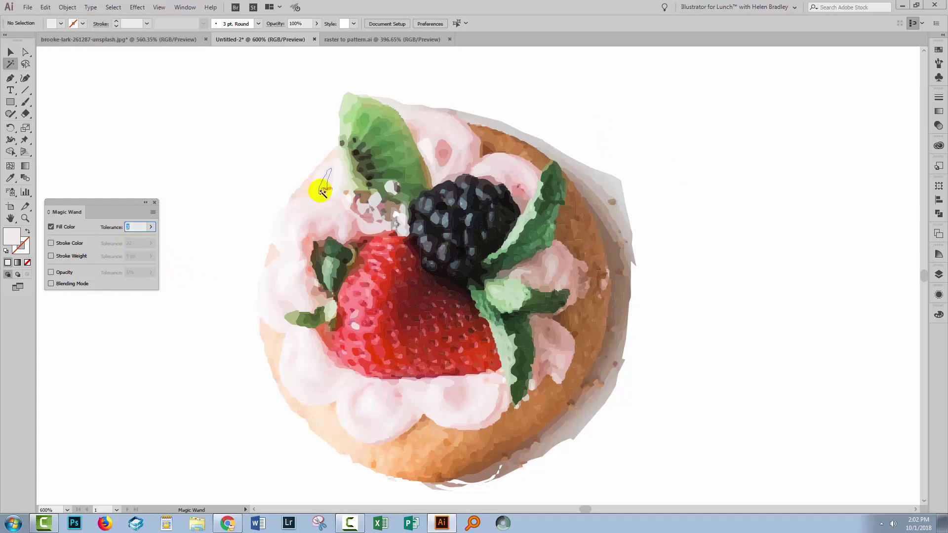
Delete the pale fringe paths along the tart's right and lower-right edges.
{"action": "left_click", "coordinate": [624, 240]}
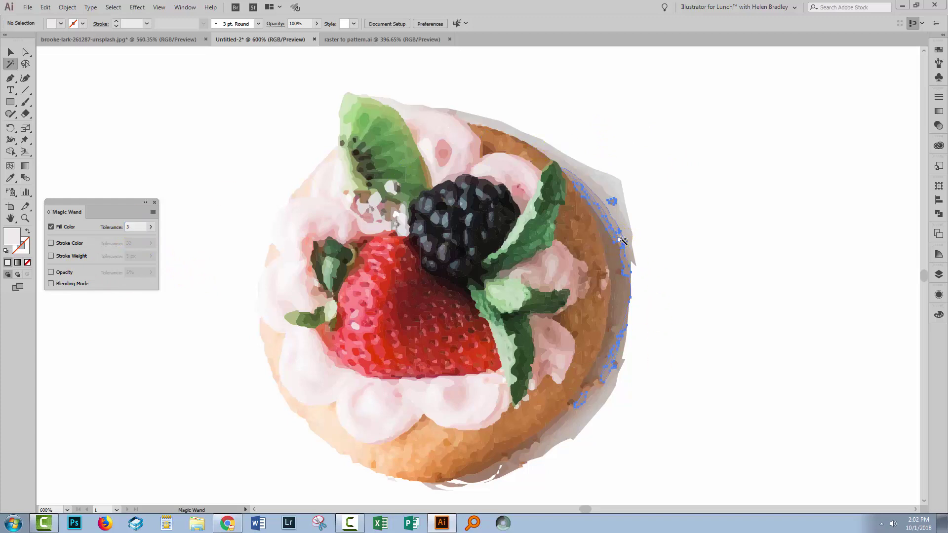
{"action": "key", "text": "Delete"}
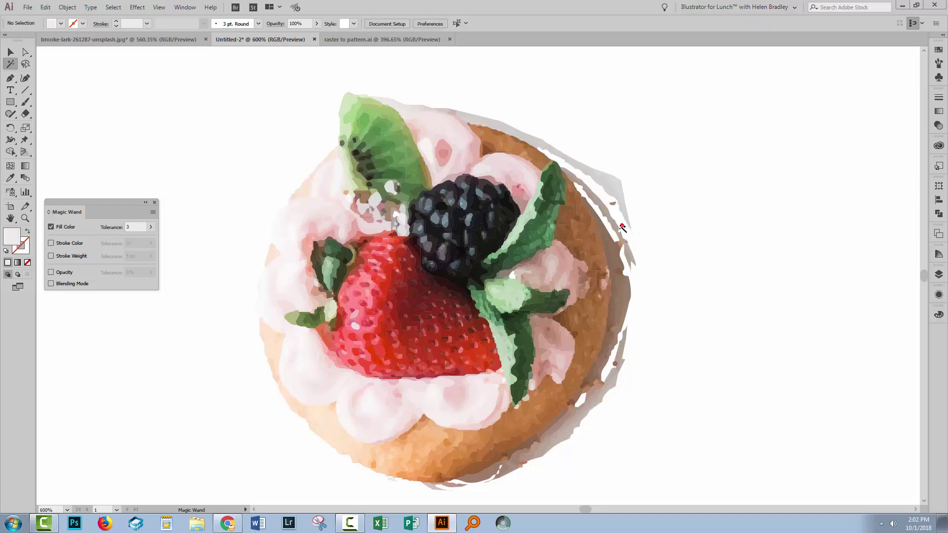
{"action": "left_click", "coordinate": [618, 326]}
{"action": "key", "text": "Delete"}
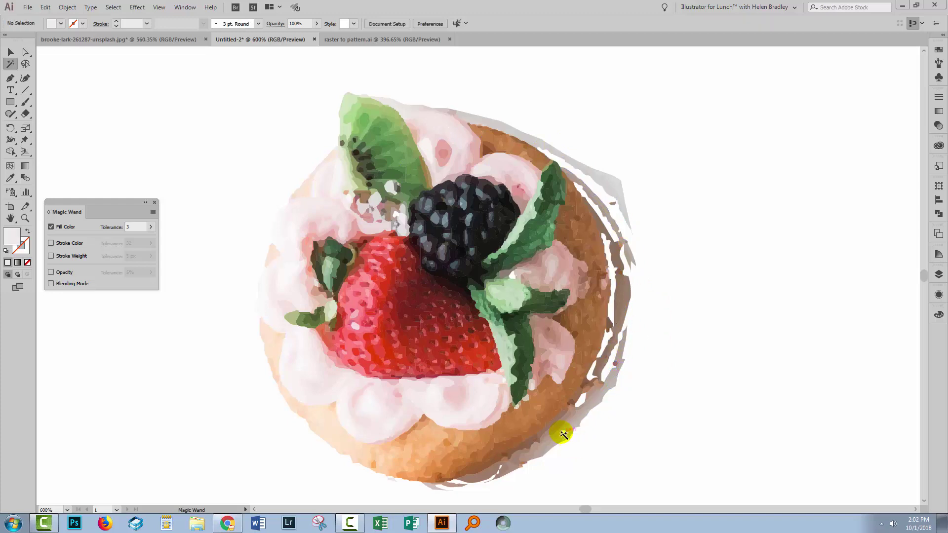
{"action": "left_click", "coordinate": [561, 434]}
{"action": "key", "text": "Delete"}
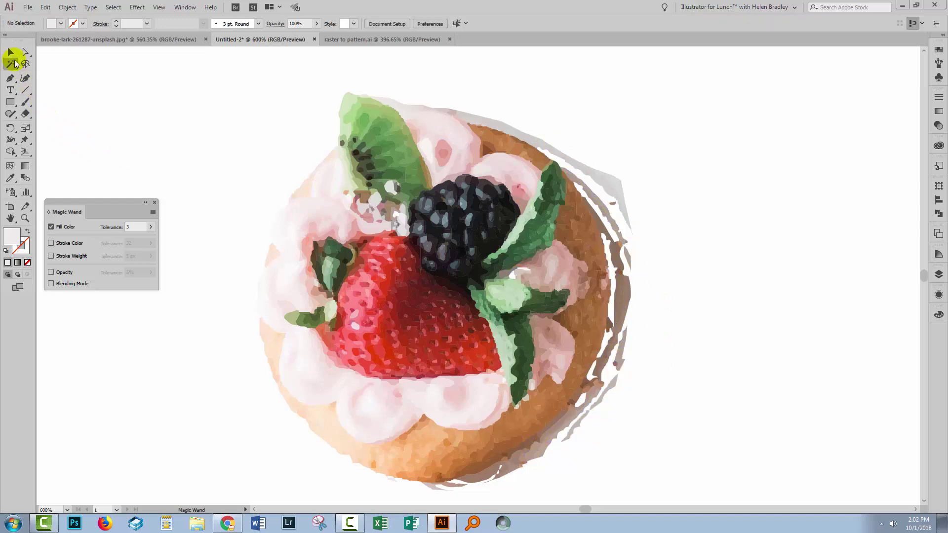
Lasso the fringe paths around the tart's top and right edges and delete them.
{"action": "left_click", "coordinate": [25, 64]}
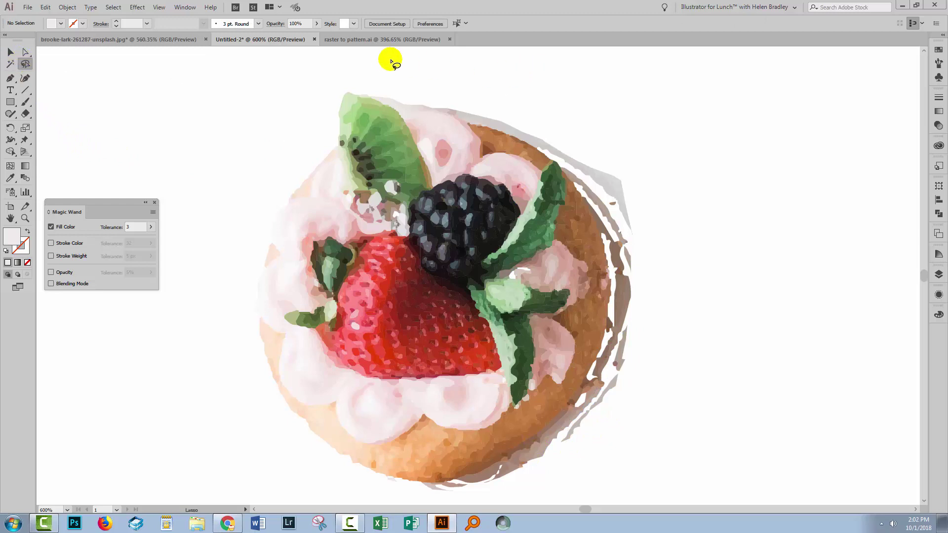
{"action": "mouse_move", "coordinate": [362, 91]}
{"action": "left_mouse_down"}
{"action": "mouse_move", "coordinate": [397, 110]}
{"action": "mouse_move", "coordinate": [475, 116]}
{"action": "mouse_move", "coordinate": [549, 151]}
{"action": "mouse_move", "coordinate": [593, 189]}
{"action": "mouse_move", "coordinate": [621, 265]}
{"action": "left_mouse_up"}
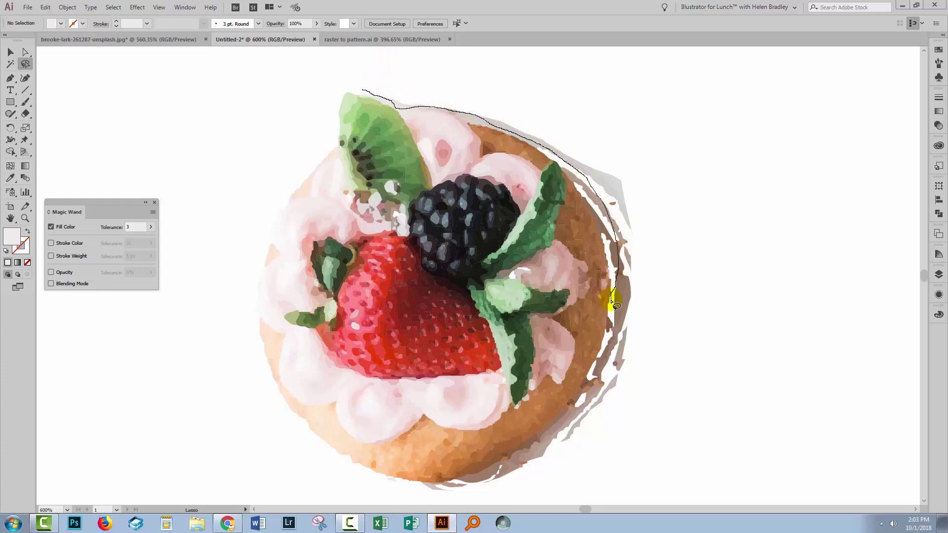
{"action": "mouse_move", "coordinate": [612, 354]}
{"action": "left_mouse_down"}
{"action": "mouse_move", "coordinate": [731, 421]}
{"action": "mouse_move", "coordinate": [779, 251]}
{"action": "mouse_move", "coordinate": [759, 160]}
{"action": "mouse_move", "coordinate": [699, 115]}
{"action": "mouse_move", "coordinate": [589, 86]}
{"action": "mouse_move", "coordinate": [429, 63]}
{"action": "mouse_move", "coordinate": [381, 65]}
{"action": "mouse_move", "coordinate": [368, 96]}
{"action": "left_mouse_up"}
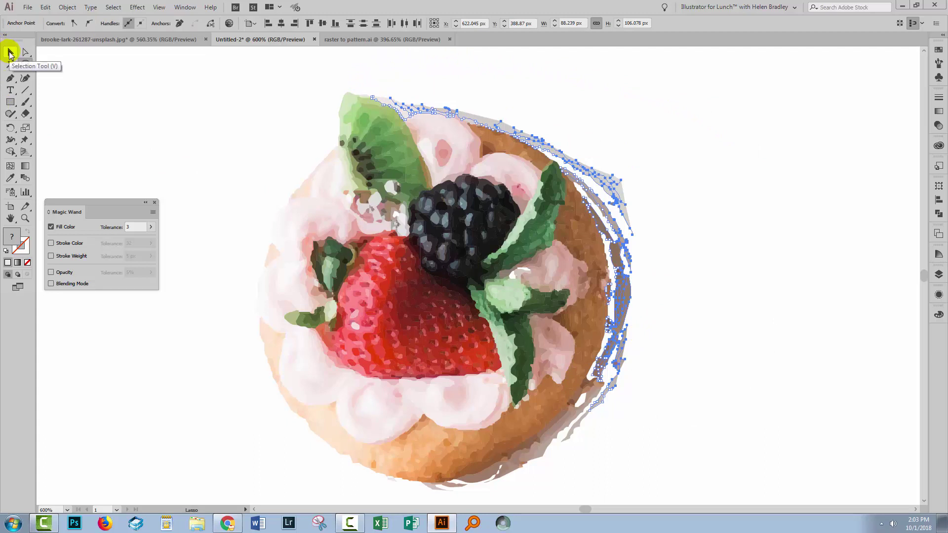
{"action": "left_click", "coordinate": [10, 52]}
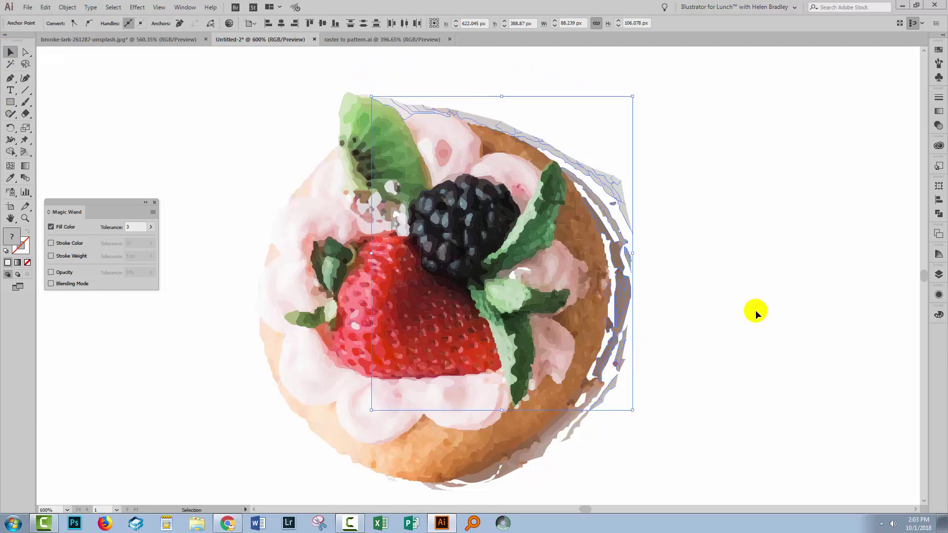
{"action": "key", "text": "Delete"}
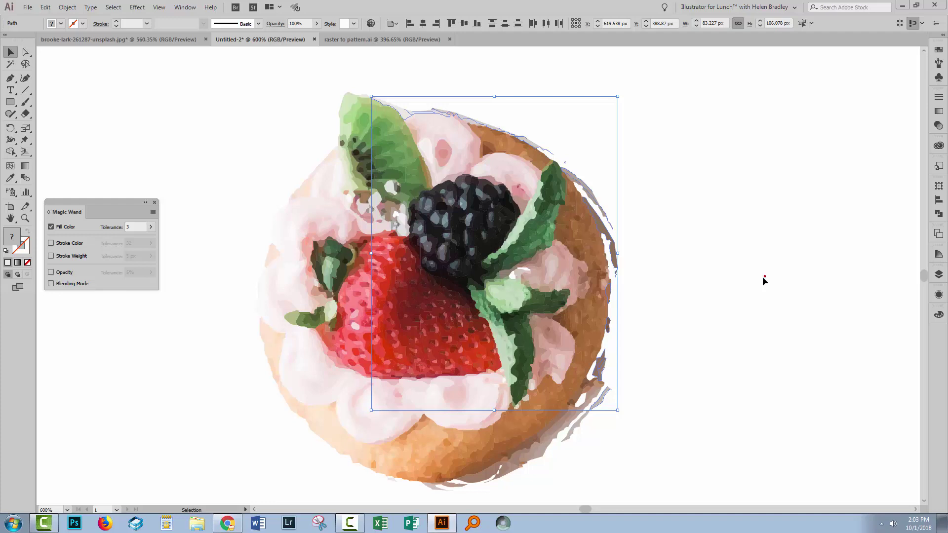
{"action": "left_click", "coordinate": [762, 276]}
Lasso-select the leftover stray points along the tart's top-right and right edges.
{"action": "left_click", "coordinate": [26, 64]}
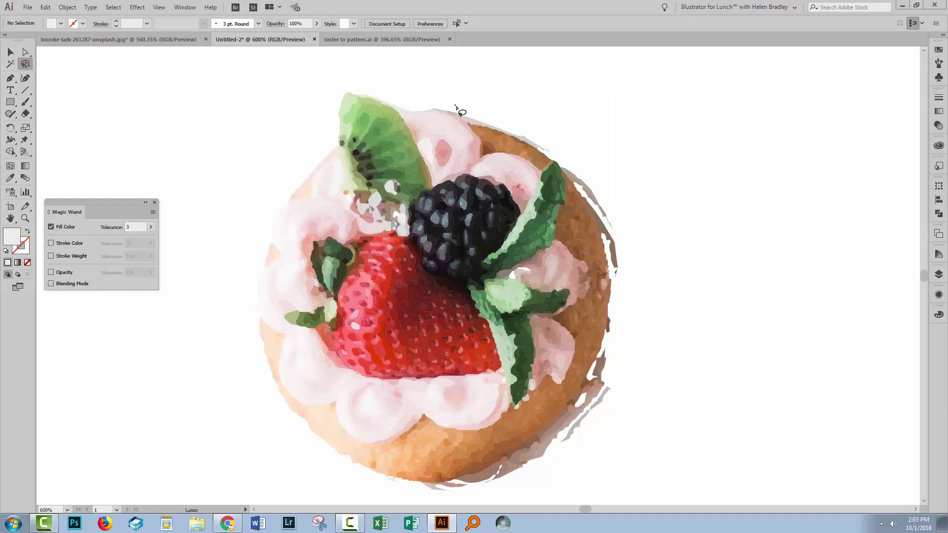
{"action": "mouse_move", "coordinate": [464, 120]}
{"action": "left_mouse_down"}
{"action": "mouse_move", "coordinate": [549, 148]}
{"action": "mouse_move", "coordinate": [579, 146]}
{"action": "mouse_move", "coordinate": [574, 188]}
{"action": "mouse_move", "coordinate": [572, 180]}
{"action": "mouse_move", "coordinate": [618, 199]}
{"action": "mouse_move", "coordinate": [631, 216]}
{"action": "mouse_move", "coordinate": [631, 181]}
{"action": "left_mouse_up"}
{"action": "left_click", "coordinate": [634, 183]}
{"action": "left_click_drag", "start_coordinate": [564, 159], "coordinate": [572, 179]}
{"action": "mouse_move", "coordinate": [605, 219]}
{"action": "left_mouse_down"}
{"action": "mouse_move", "coordinate": [617, 259]}
{"action": "mouse_move", "coordinate": [635, 210]}
{"action": "left_mouse_up"}
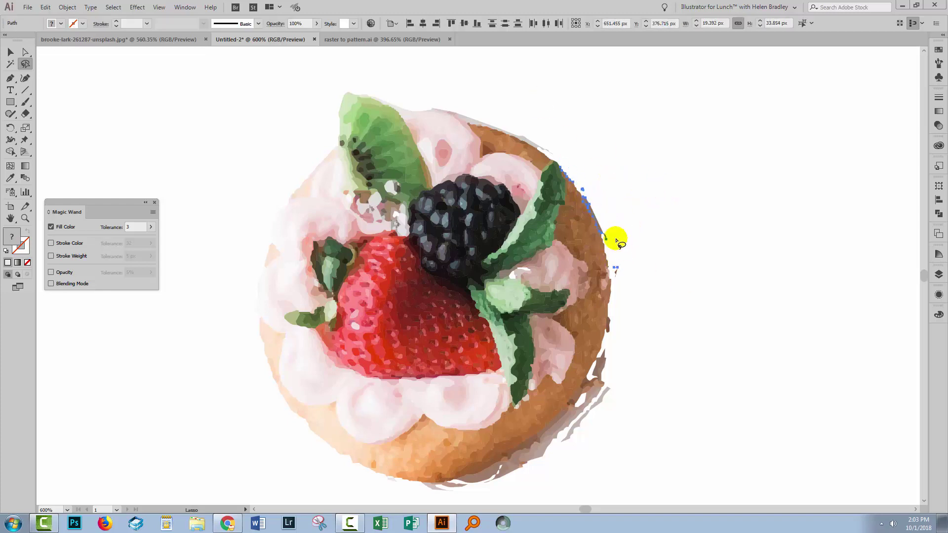
Glance at the raster to pattern.ai document, then marquee-select all tart paths in Untitled-2.
{"action": "left_click", "coordinate": [355, 40]}
{"action": "key", "text": "ctrl+0"}
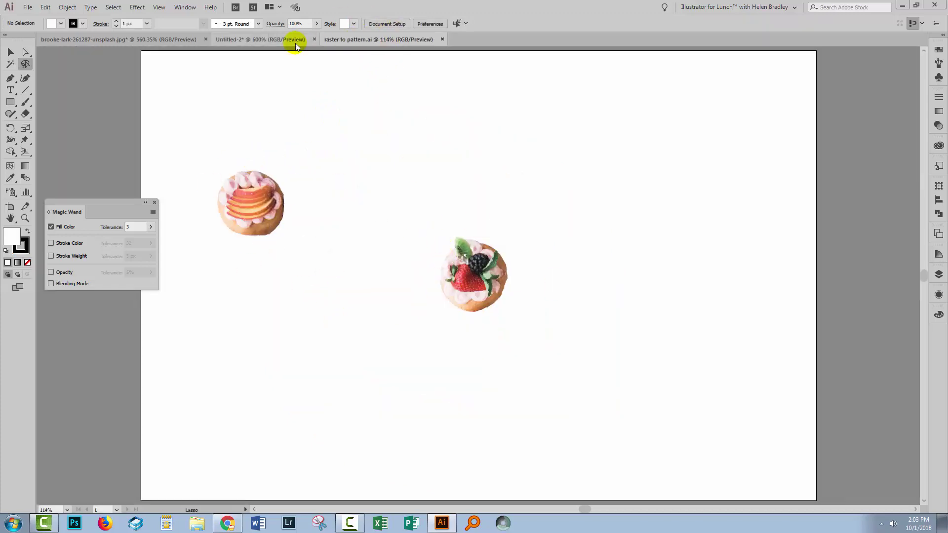
{"action": "left_click", "coordinate": [272, 42]}
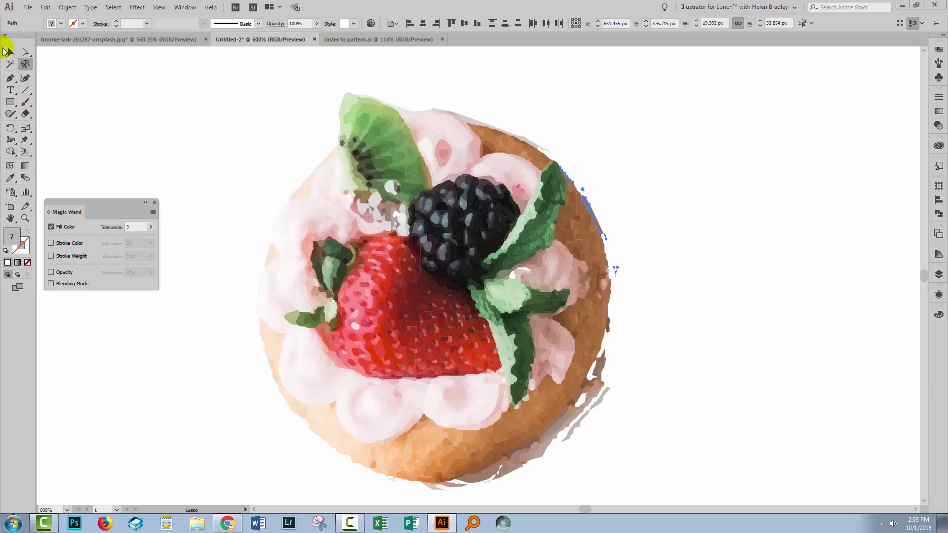
{"action": "left_click", "coordinate": [10, 51]}
{"action": "left_click_drag", "start_coordinate": [134, 56], "coordinate": [642, 489]}
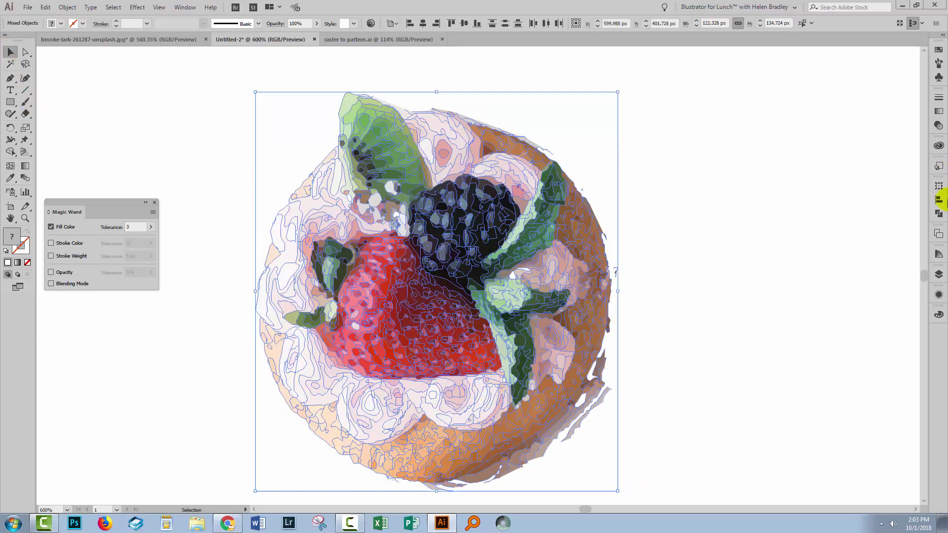
Group the tart's paths and lock the group in the Layers panel.
{"action": "left_click", "coordinate": [939, 275]}
{"action": "left_click", "coordinate": [845, 285]}
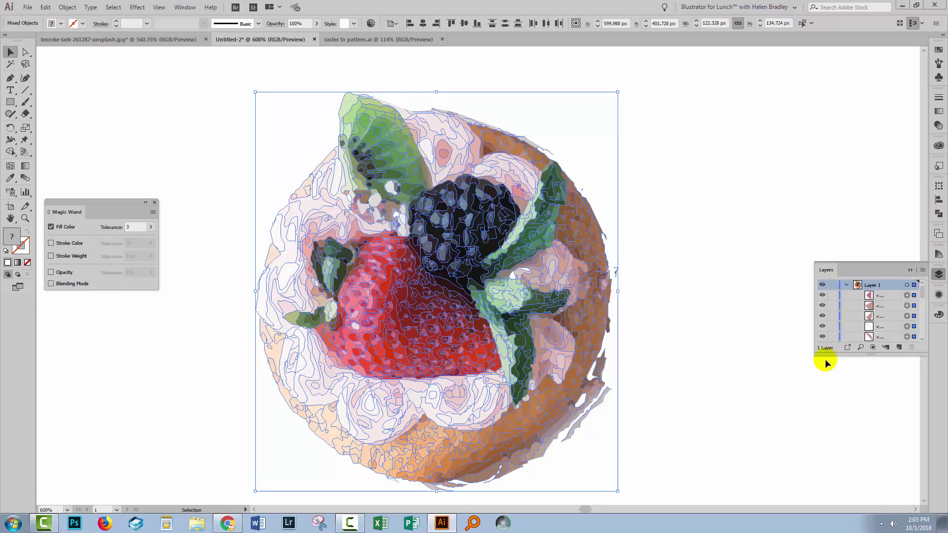
{"action": "left_click_drag", "start_coordinate": [825, 358], "coordinate": [807, 434]}
{"action": "left_click_drag", "start_coordinate": [855, 271], "coordinate": [740, 180]}
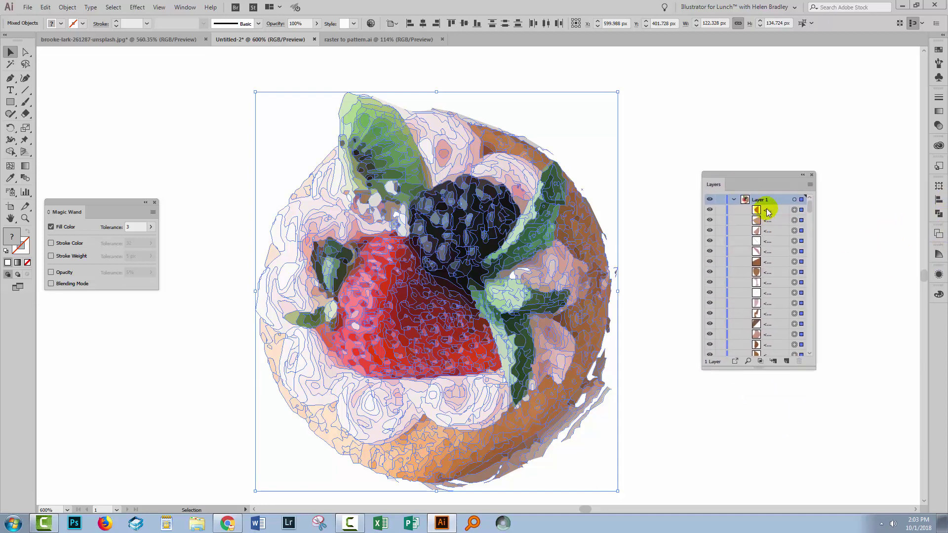
{"action": "left_click", "coordinate": [68, 7]}
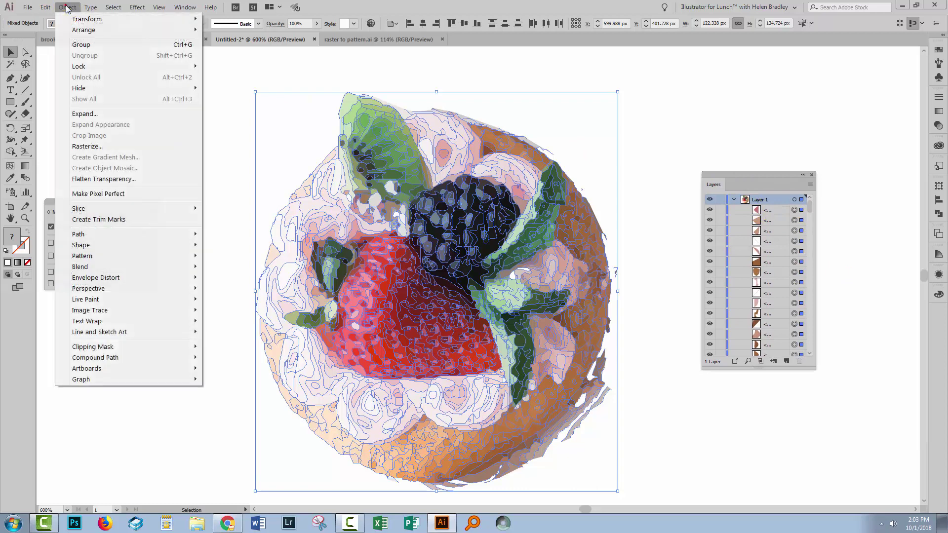
{"action": "left_click", "coordinate": [83, 46]}
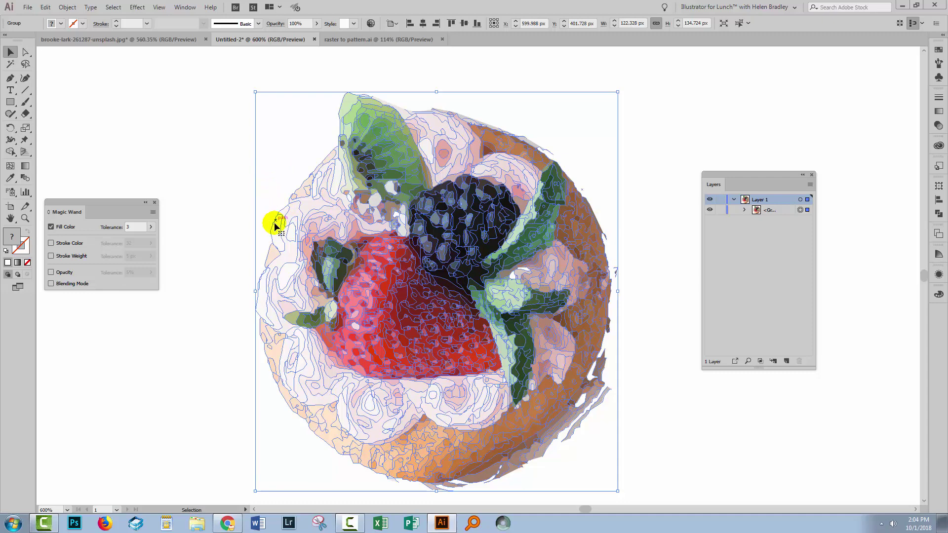
{"action": "left_click", "coordinate": [718, 211]}
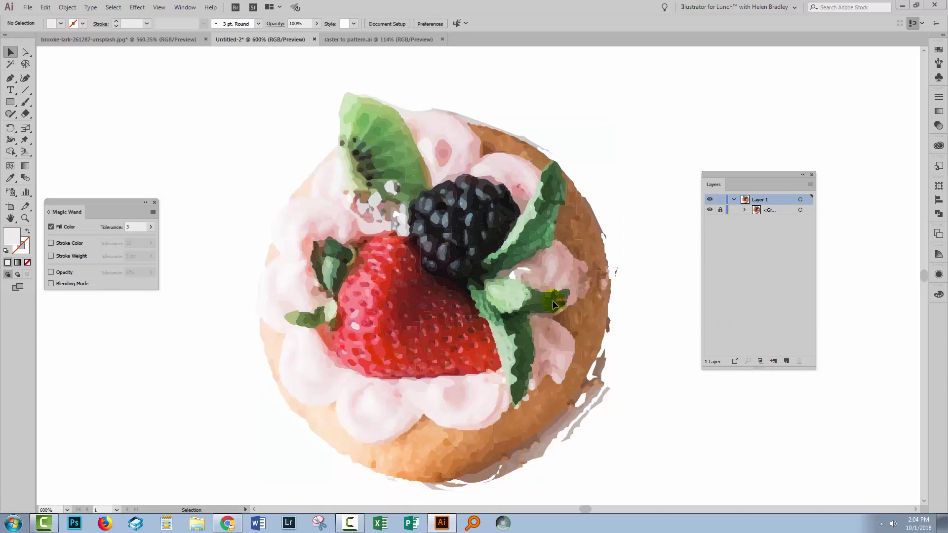
In the raster to pattern.ai document, unlock the second tart group in the Layers panel.
{"action": "left_click", "coordinate": [355, 39]}
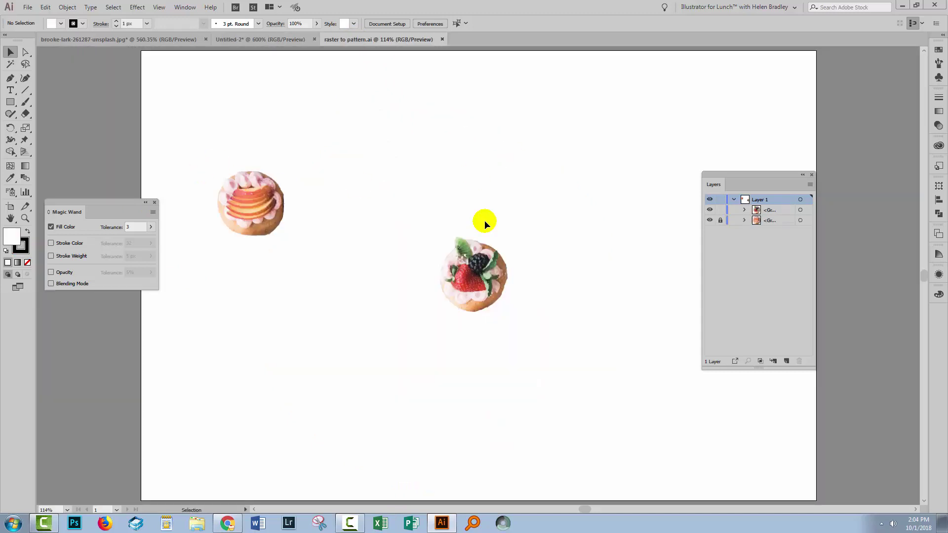
{"action": "left_click_drag", "start_coordinate": [714, 176], "coordinate": [757, 165]}
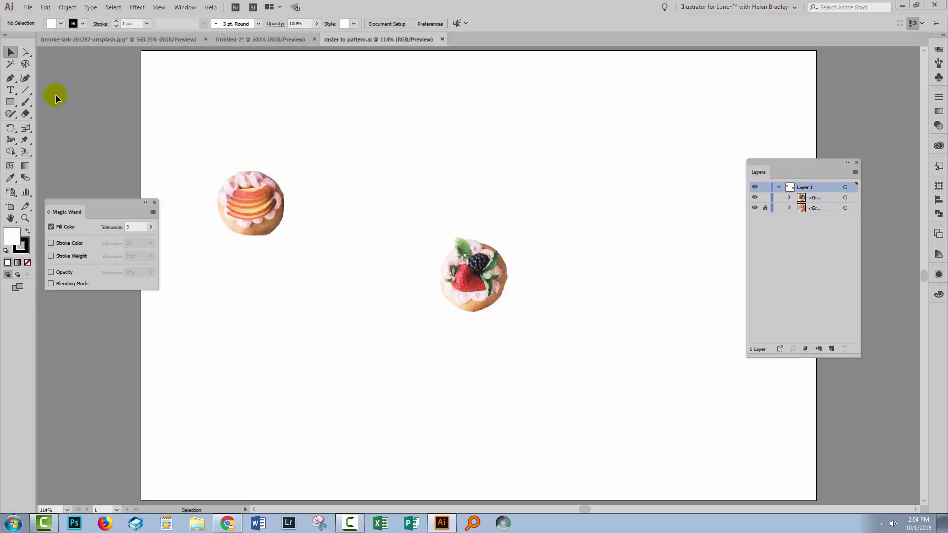
{"action": "left_click", "coordinate": [766, 211]}
Move the two tarts side by side near the artboard centre and select both together.
{"action": "left_click_drag", "start_coordinate": [212, 167], "coordinate": [400, 287]}
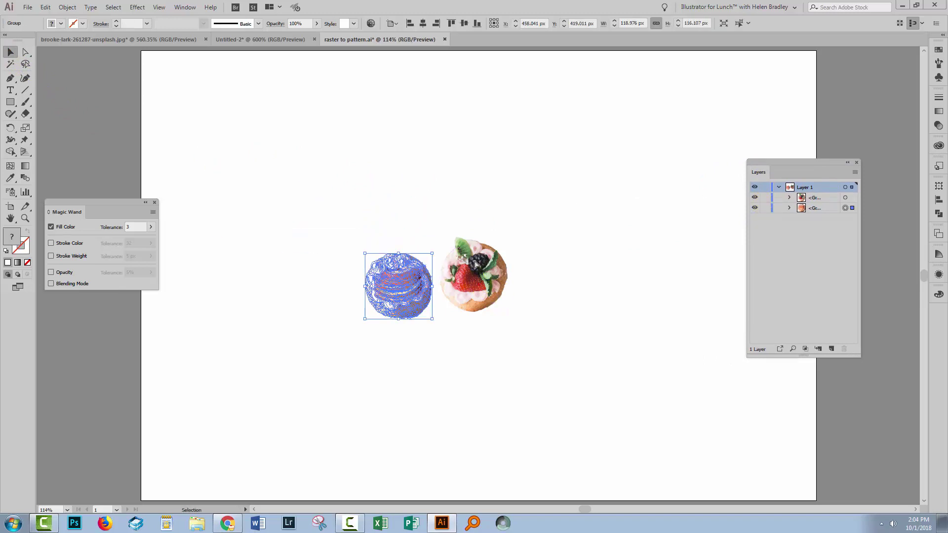
{"action": "left_click_drag", "start_coordinate": [475, 264], "coordinate": [468, 239]}
{"action": "left_click", "coordinate": [794, 291]}
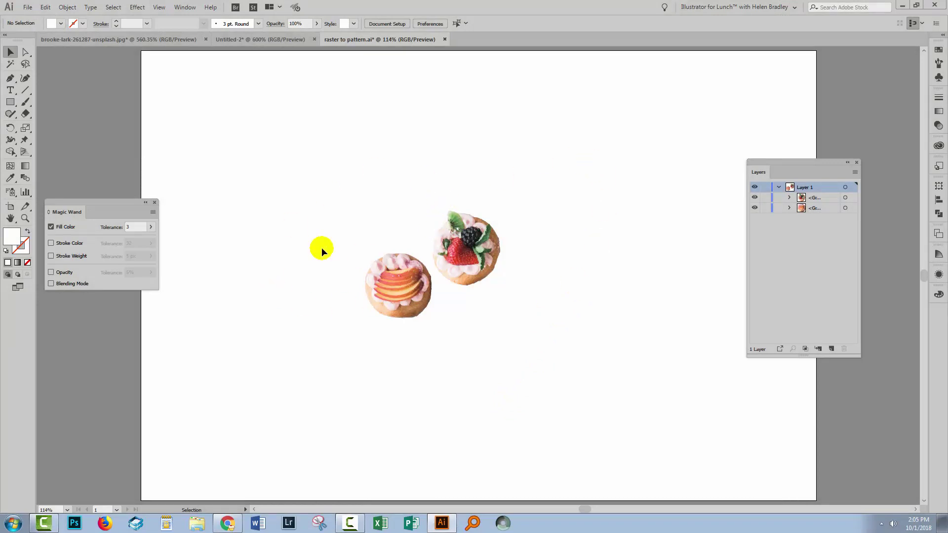
{"action": "left_click_drag", "start_coordinate": [295, 160], "coordinate": [478, 336]}
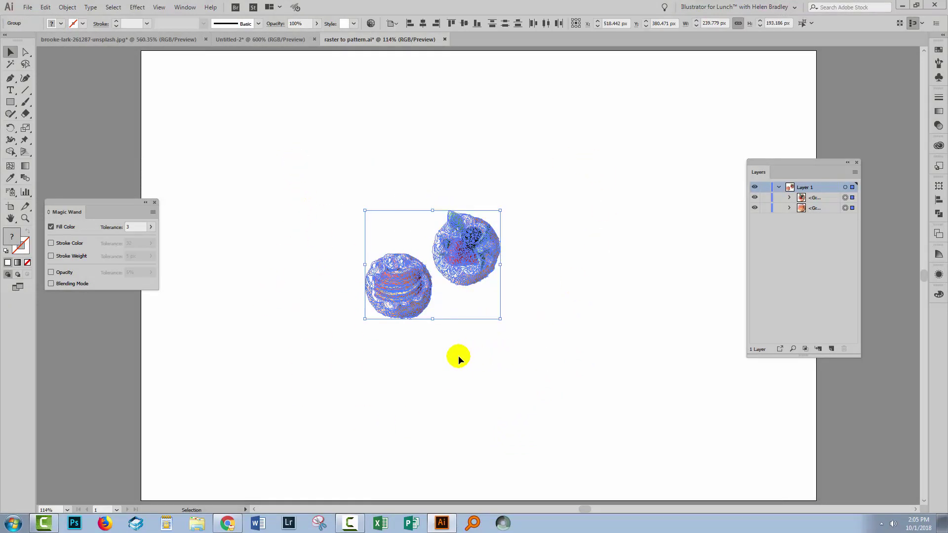
Make a new pattern from the two tarts, moving Pattern Options onto the canvas and docking Layers under Swatches.
{"action": "left_click", "coordinate": [66, 7]}
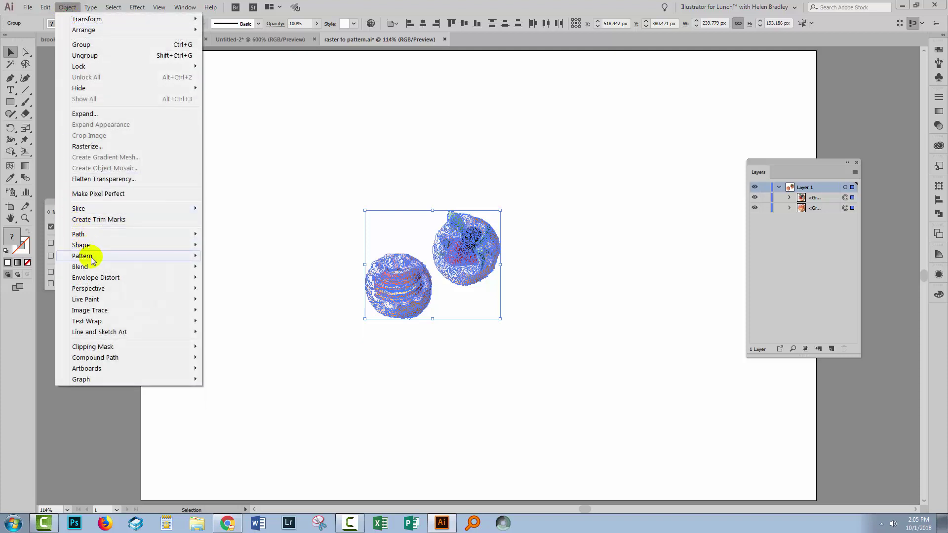
{"action": "mouse_move", "coordinate": [92, 257]}
{"action": "left_click", "coordinate": [236, 256]}
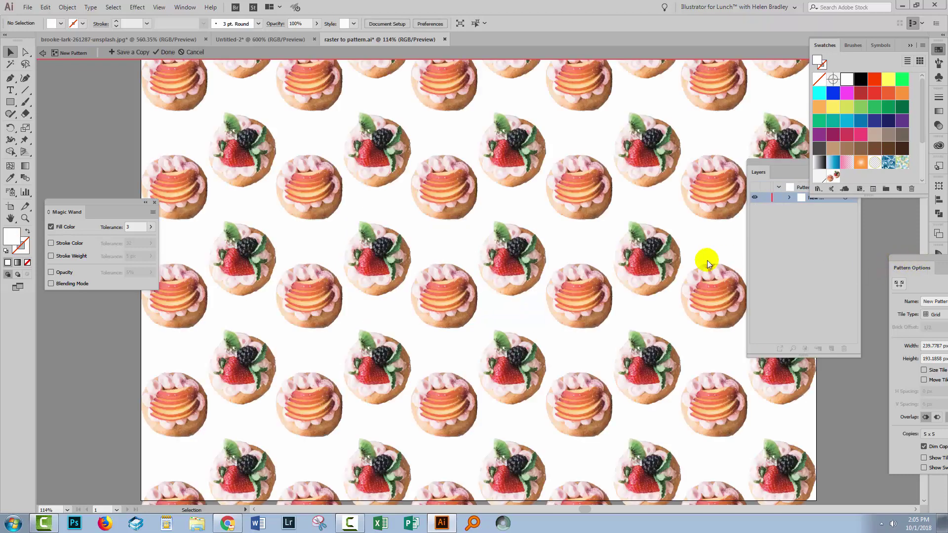
{"action": "left_click_drag", "start_coordinate": [918, 275], "coordinate": [94, 239]}
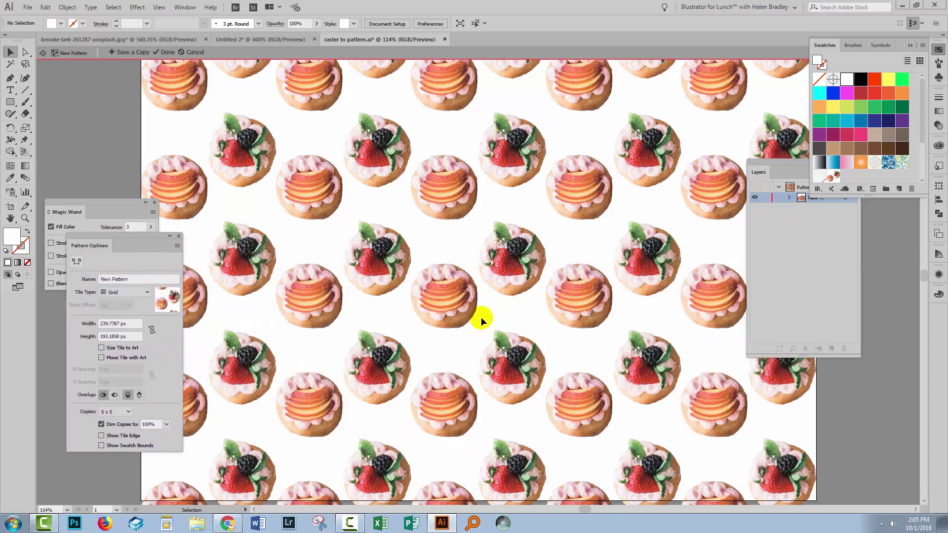
{"action": "left_click_drag", "start_coordinate": [762, 166], "coordinate": [834, 284]}
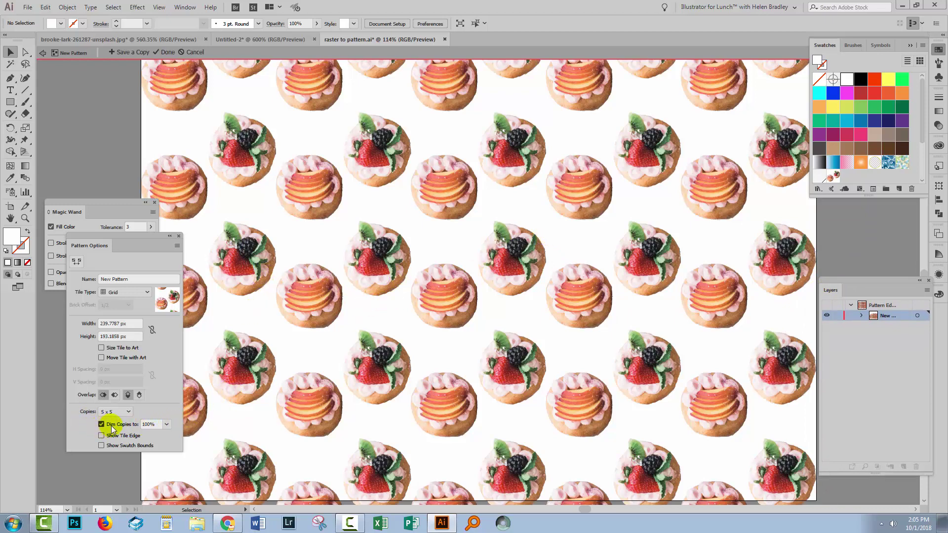
Set Dim Copies to 50% in Pattern Options, then check the number-of-copies choices.
{"action": "left_click", "coordinate": [166, 426]}
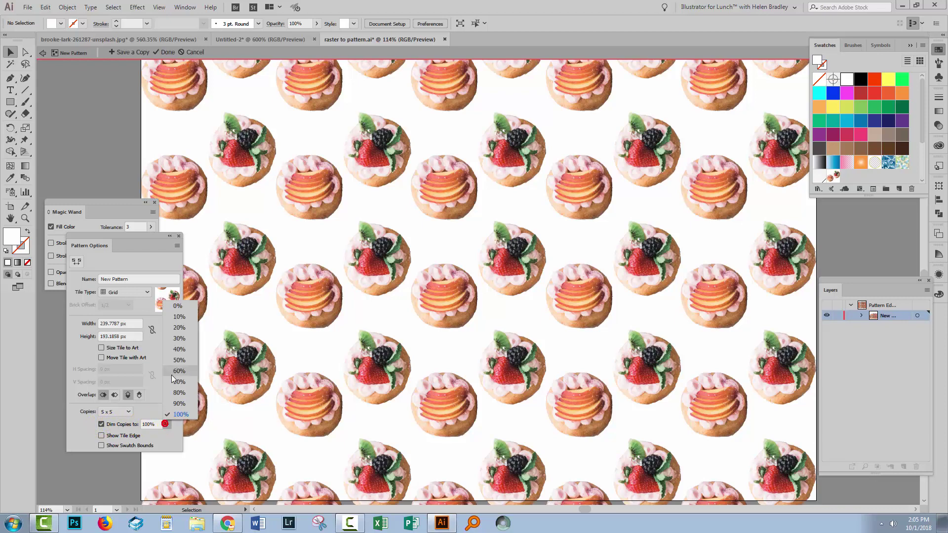
{"action": "left_click", "coordinate": [178, 361]}
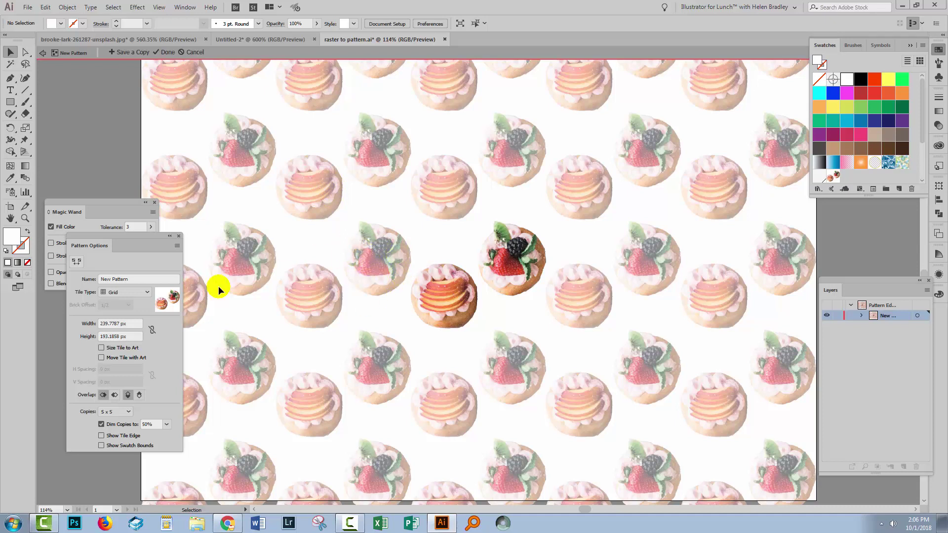
{"action": "left_click", "coordinate": [104, 413]}
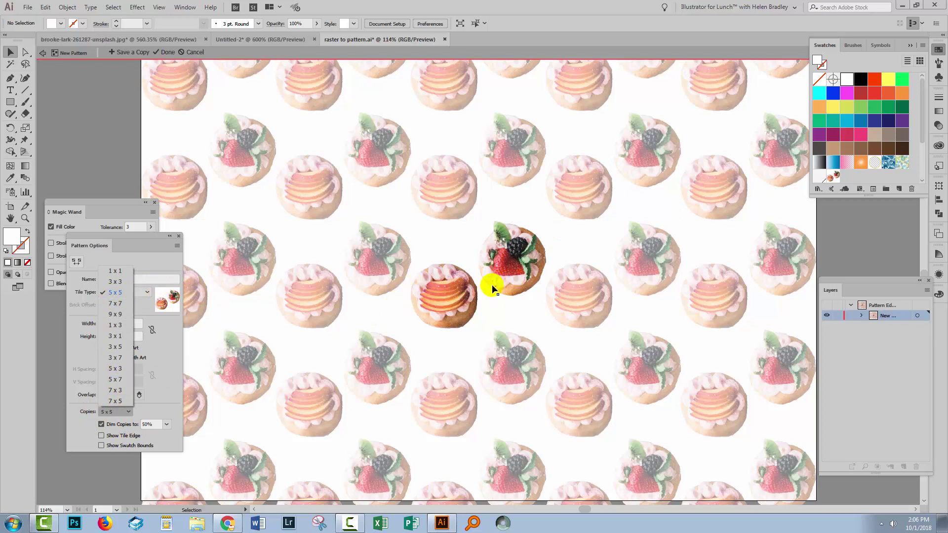
Keep 5 x 5 copies, nudge the strawberry tart upward in the tile, and turn on Show Tile Edge.
{"action": "left_click", "coordinate": [144, 245]}
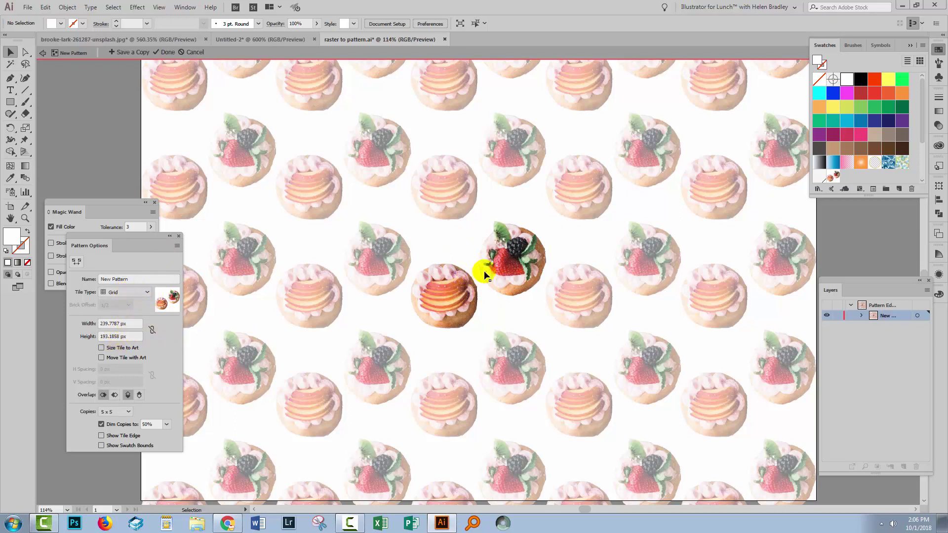
{"action": "left_click", "coordinate": [507, 268]}
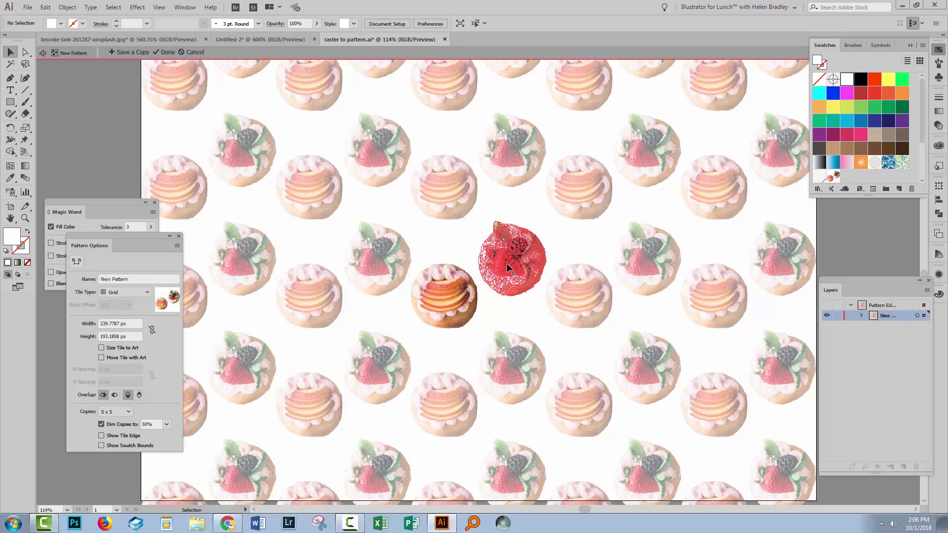
{"action": "left_click_drag", "start_coordinate": [504, 251], "coordinate": [508, 254]}
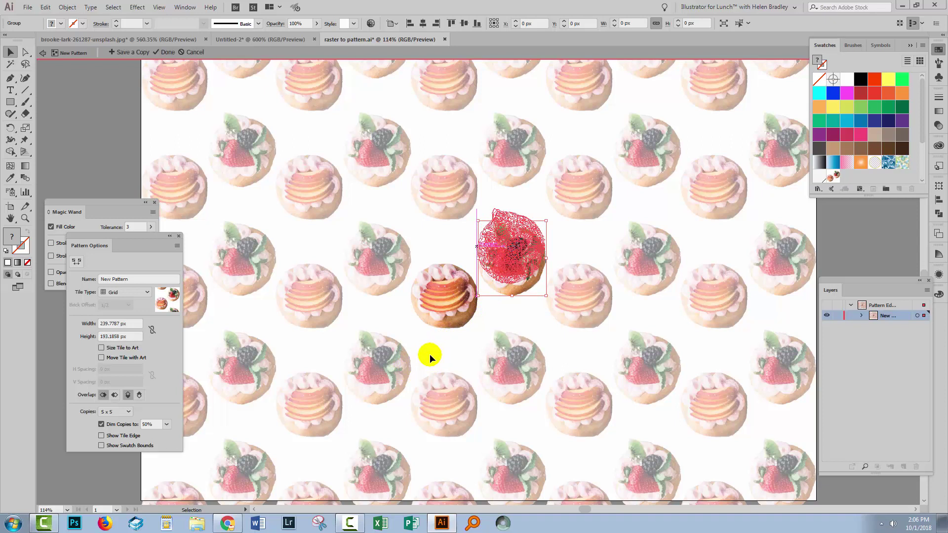
{"action": "key", "text": "shift+Up"}
{"action": "key", "text": "shift+Up"}
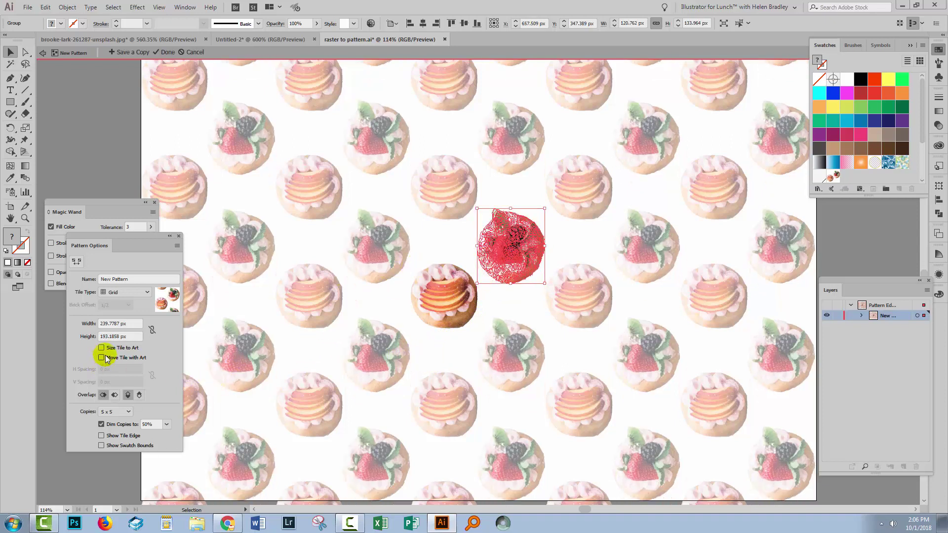
{"action": "left_click", "coordinate": [102, 435]}
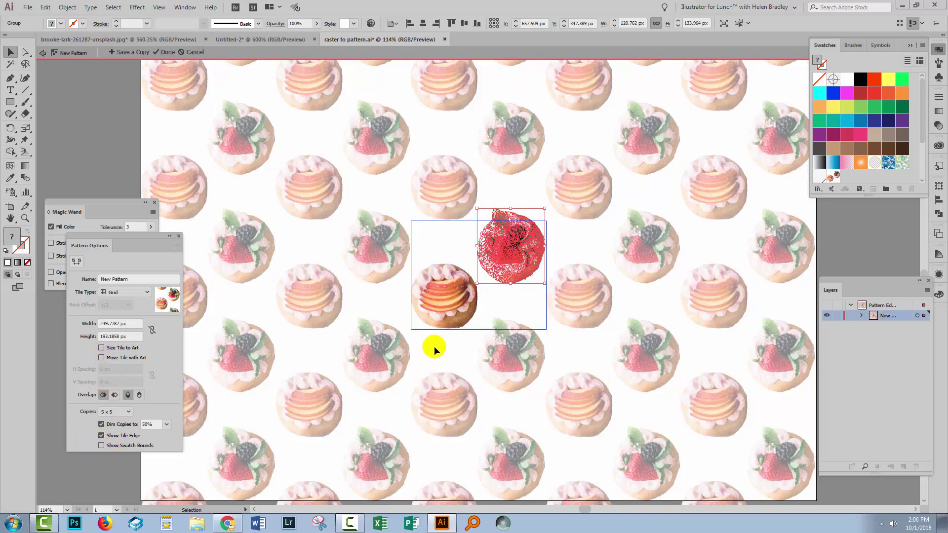
{"action": "left_click", "coordinate": [458, 333]}
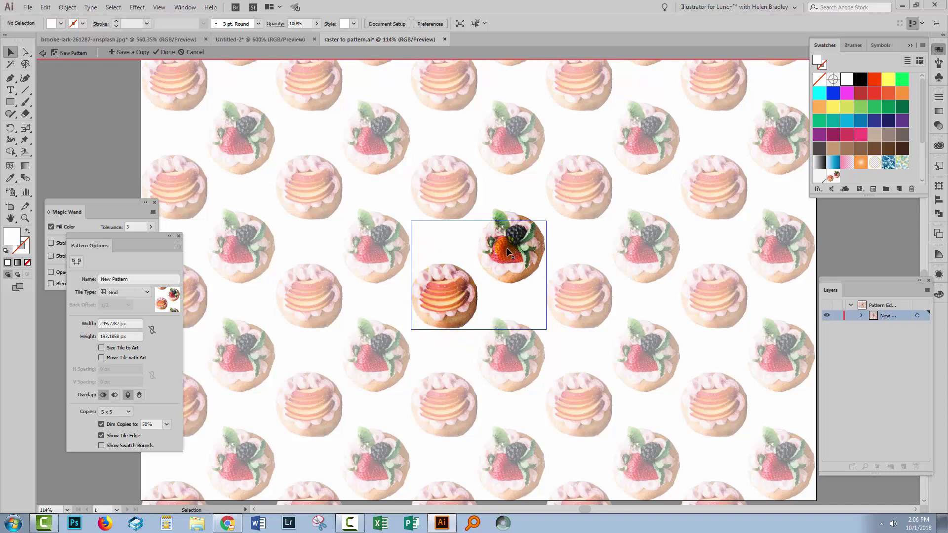
Finish editing the pattern and delete the two original tarts from the artboard.
{"action": "left_click", "coordinate": [166, 53]}
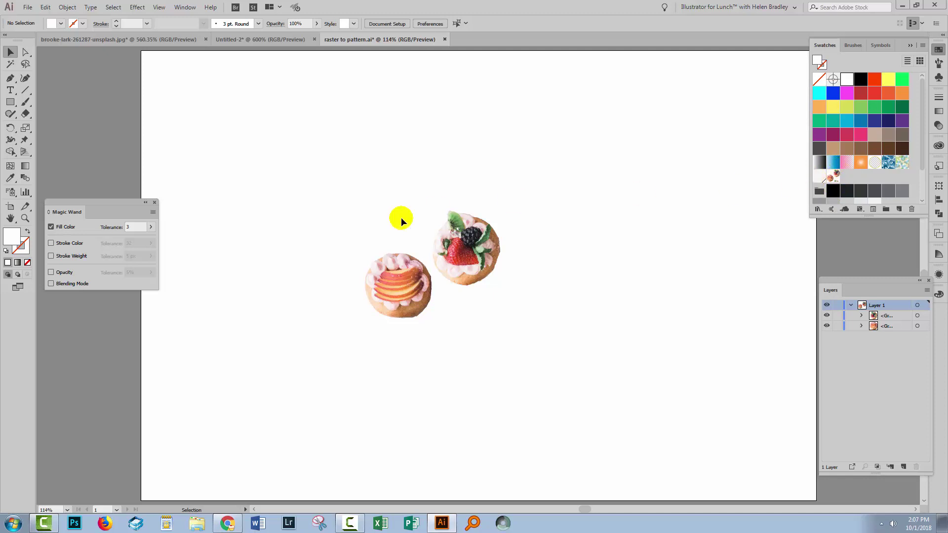
{"action": "left_click_drag", "start_coordinate": [341, 201], "coordinate": [503, 373]}
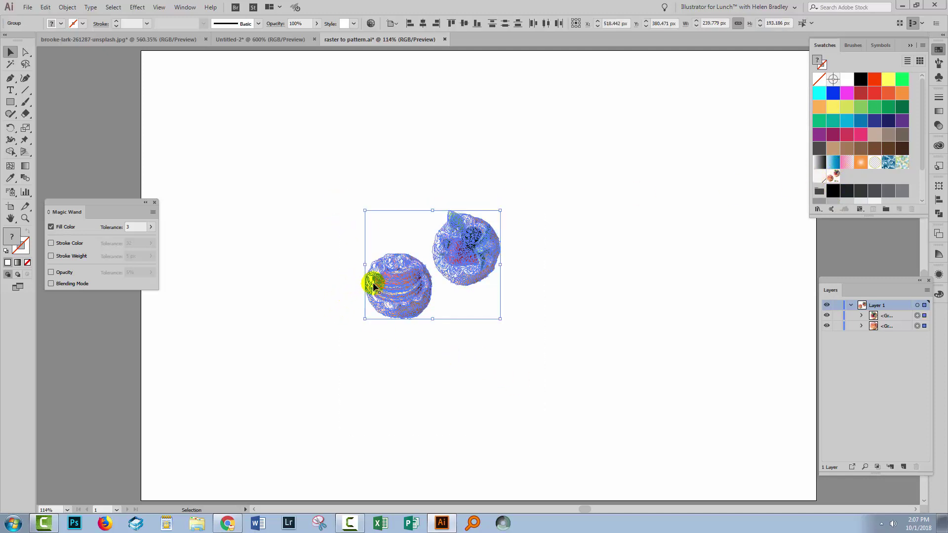
{"action": "key", "text": "Delete"}
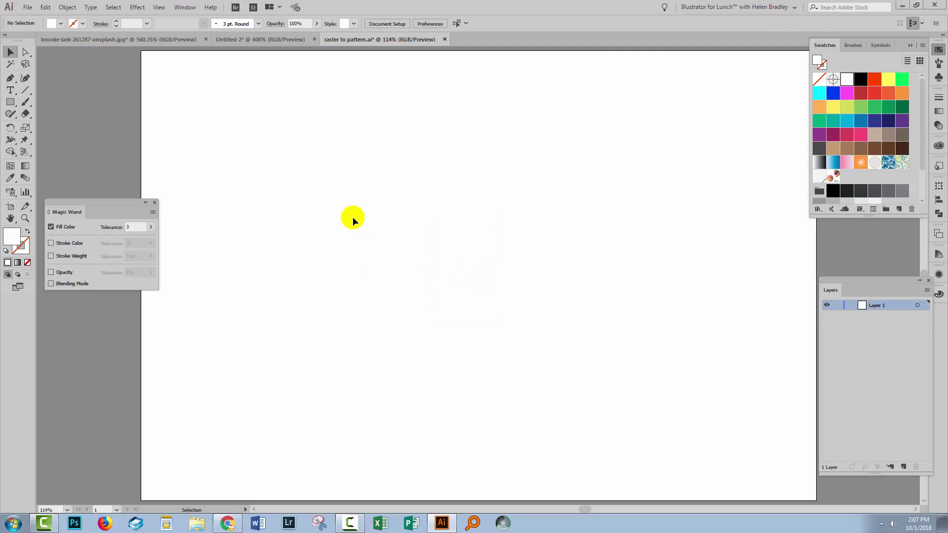
Draw a rectangle covering the whole artboard and fill it with the pastry pattern swatch.
{"action": "left_click", "coordinate": [10, 101]}
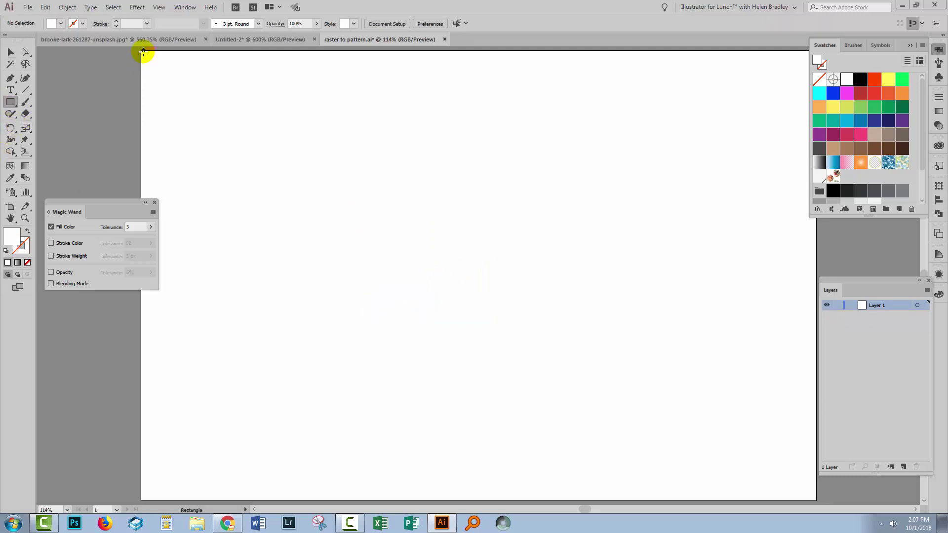
{"action": "left_click_drag", "start_coordinate": [141, 49], "coordinate": [817, 449]}
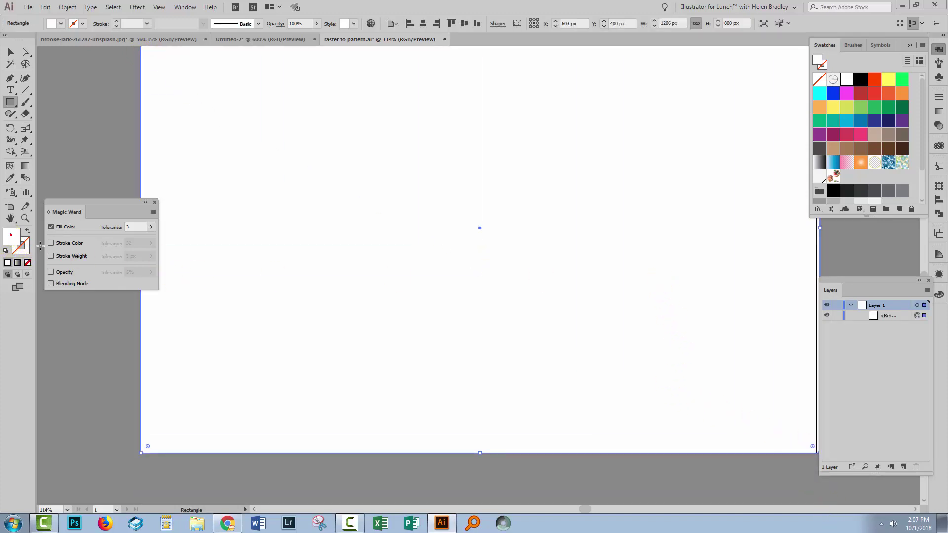
{"action": "left_click", "coordinate": [832, 177]}
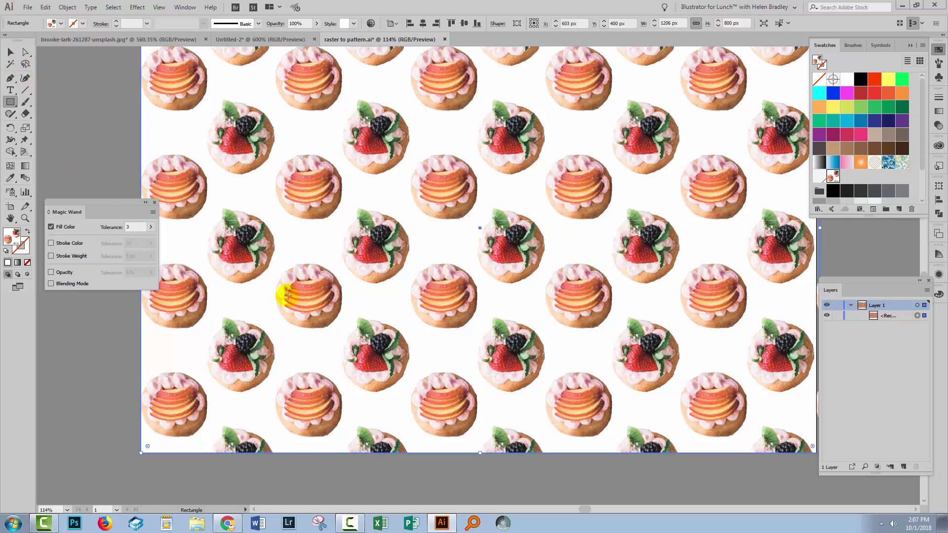
Drag the pastry pattern swatch's artwork onto the pasteboard beside the artboard.
{"action": "key", "text": "z"}
{"action": "left_click", "coordinate": [372, 331], "text": "alt"}
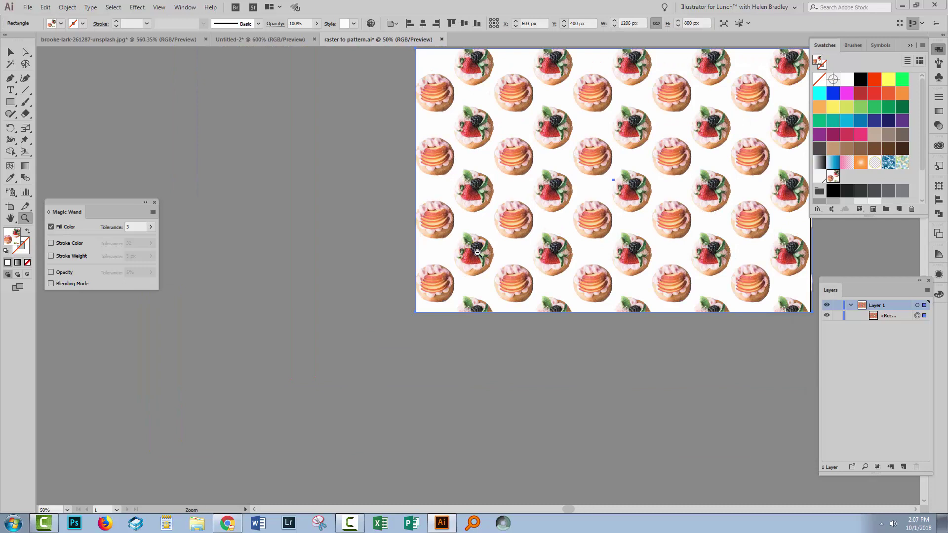
{"action": "left_click", "coordinate": [571, 201], "text": "alt"}
{"action": "left_click_drag", "start_coordinate": [571, 201], "coordinate": [275, 224]}
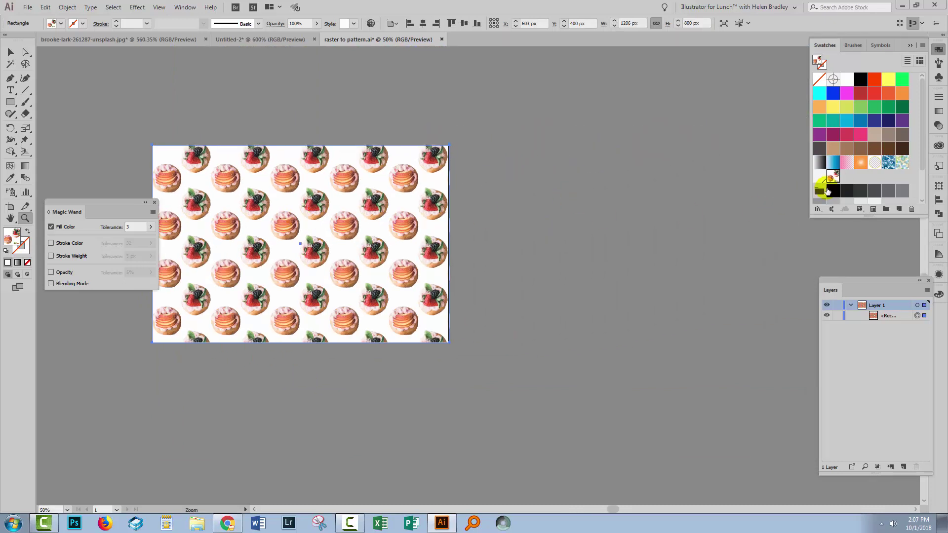
{"action": "left_click", "coordinate": [819, 183]}
{"action": "left_click_drag", "start_coordinate": [833, 176], "coordinate": [615, 281]}
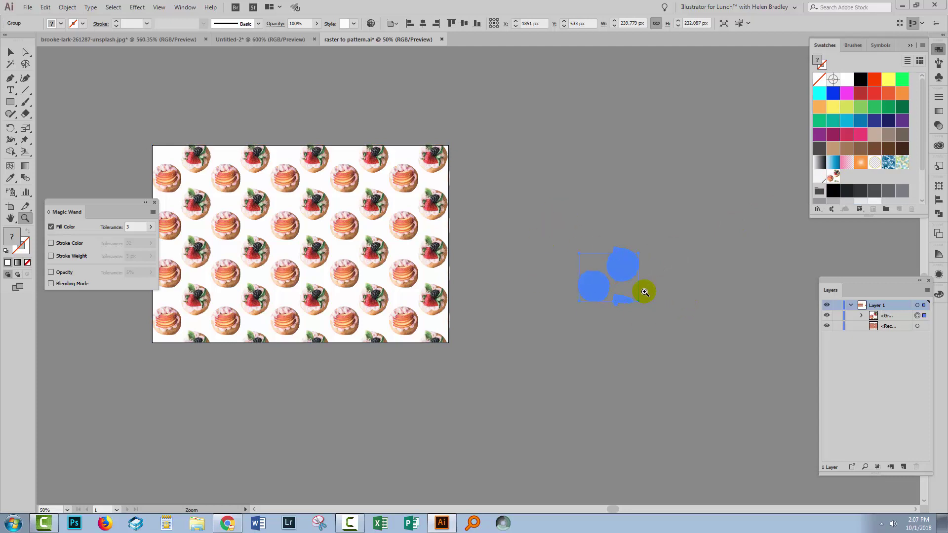
{"action": "left_click", "coordinate": [11, 53]}
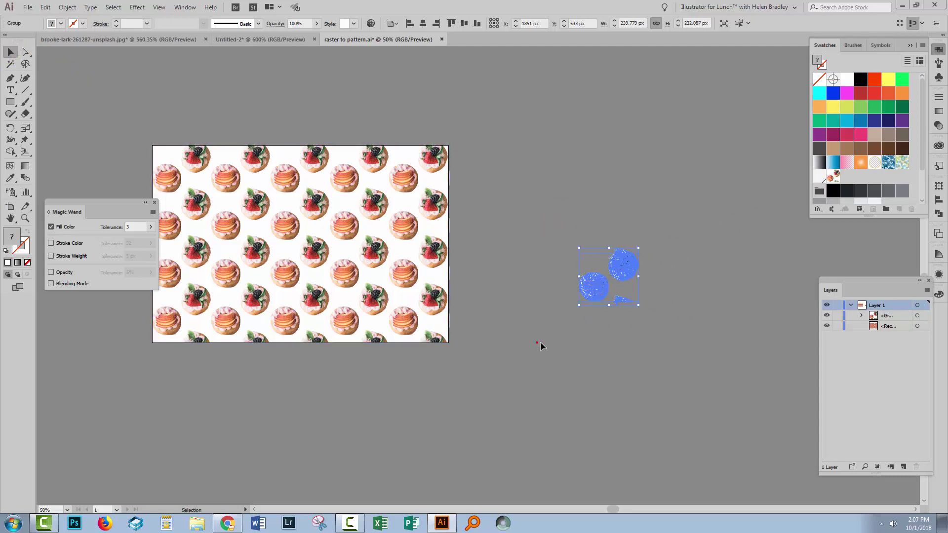
{"action": "left_click", "coordinate": [606, 316]}
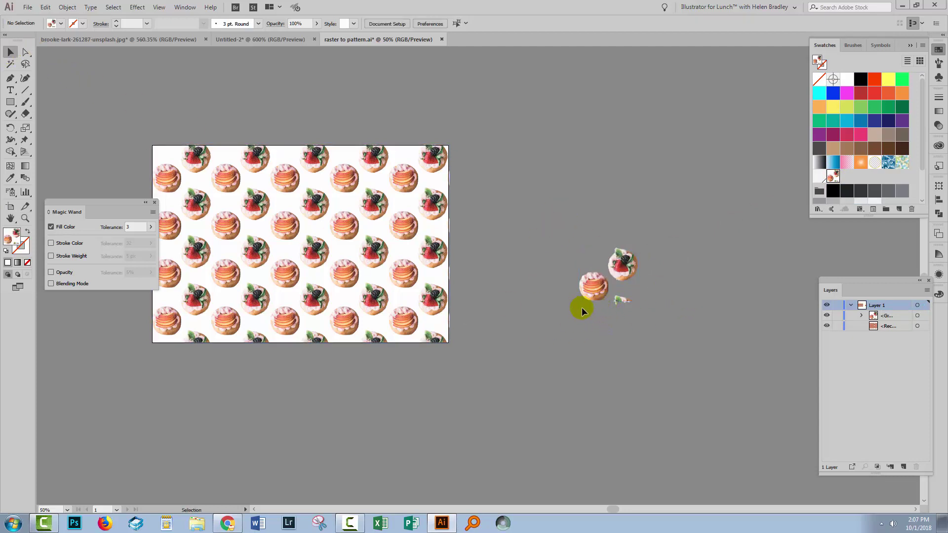
Expand the pastry tile group in Layers and duplicate its background rectangle.
{"action": "key", "text": "z"}
{"action": "left_click_drag", "start_coordinate": [570, 238], "coordinate": [650, 340]}
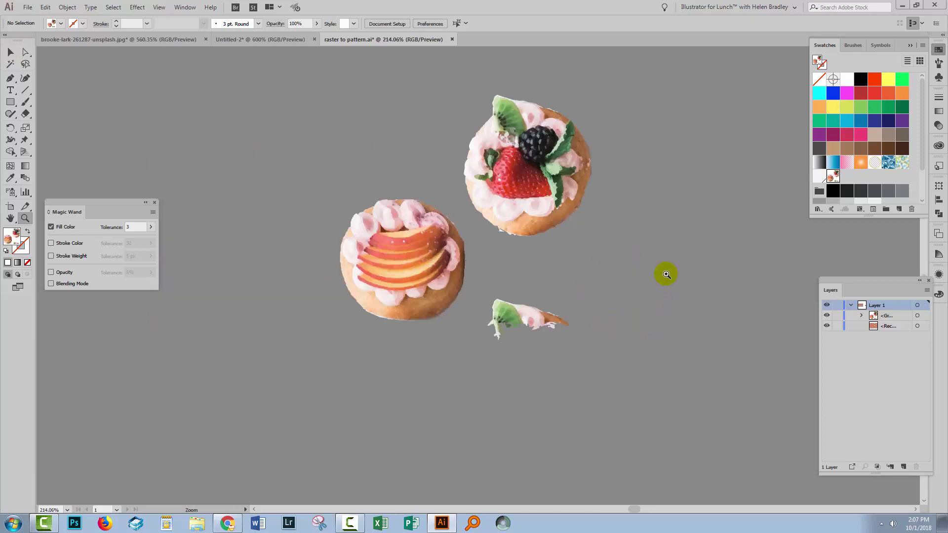
{"action": "left_click", "coordinate": [10, 52]}
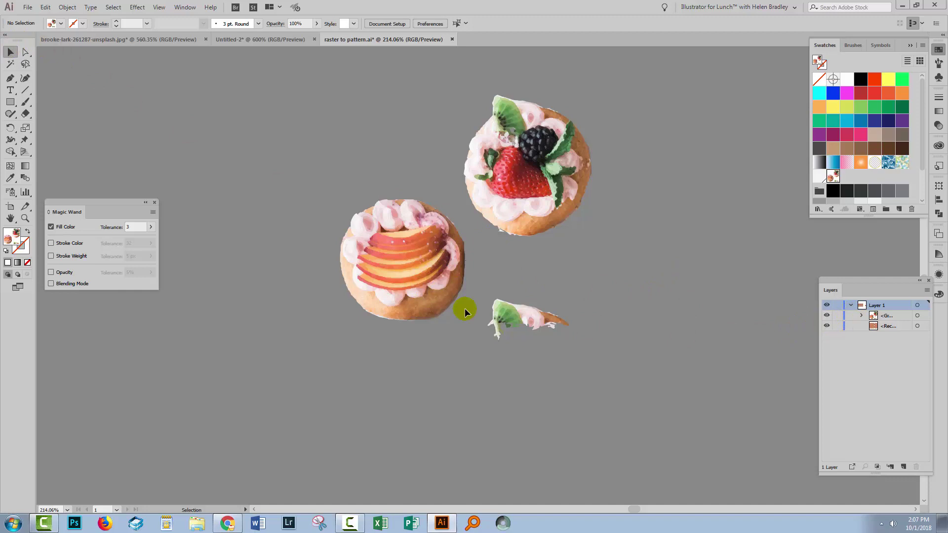
{"action": "left_click", "coordinate": [533, 326]}
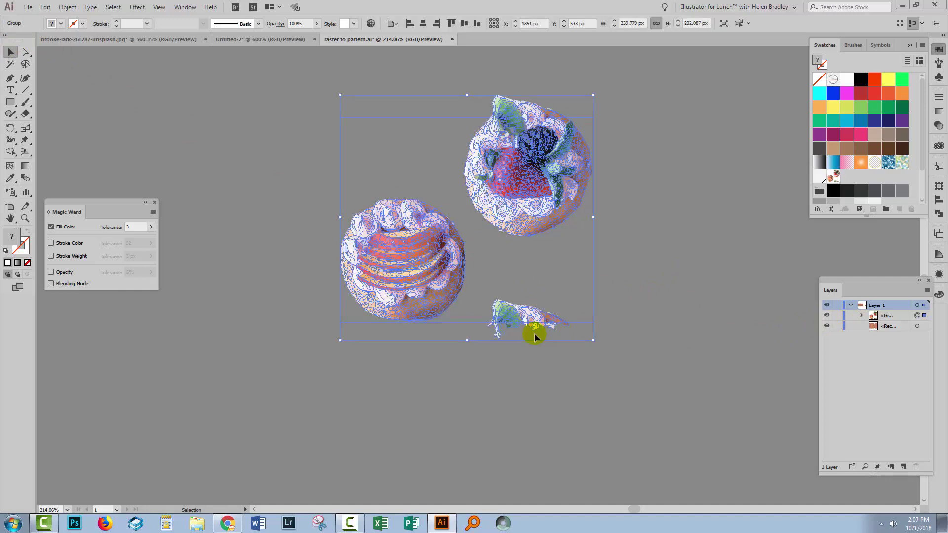
{"action": "left_click", "coordinate": [862, 316]}
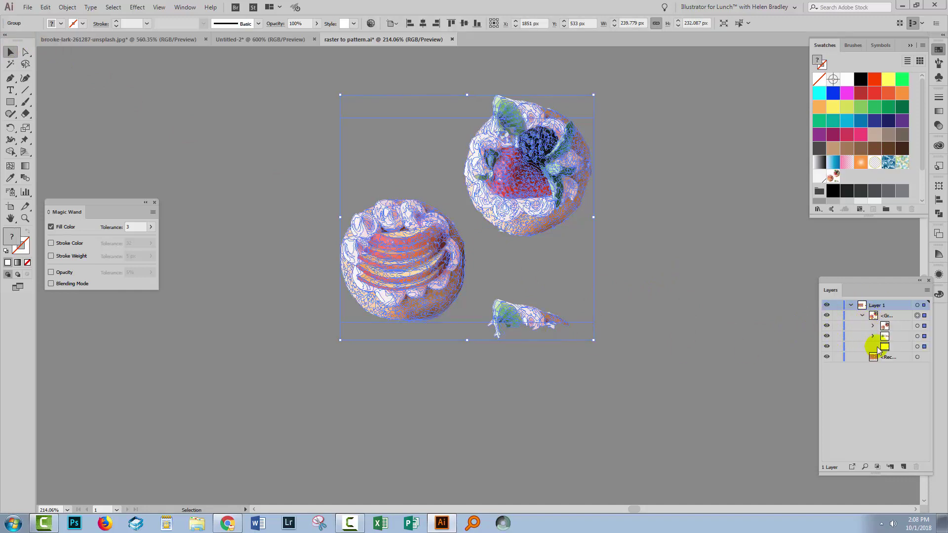
{"action": "left_click", "coordinate": [917, 346]}
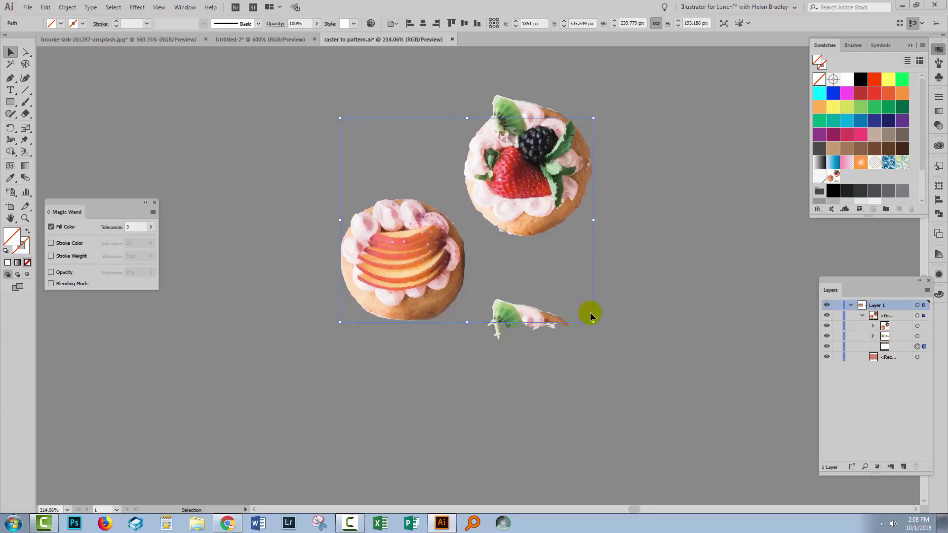
{"action": "left_click", "coordinate": [904, 346]}
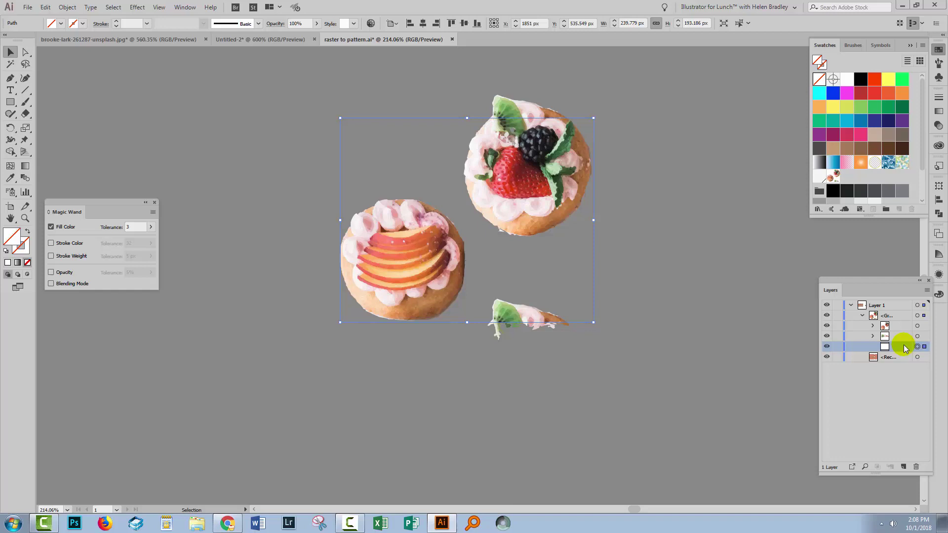
{"action": "left_click_drag", "start_coordinate": [905, 347], "coordinate": [901, 467]}
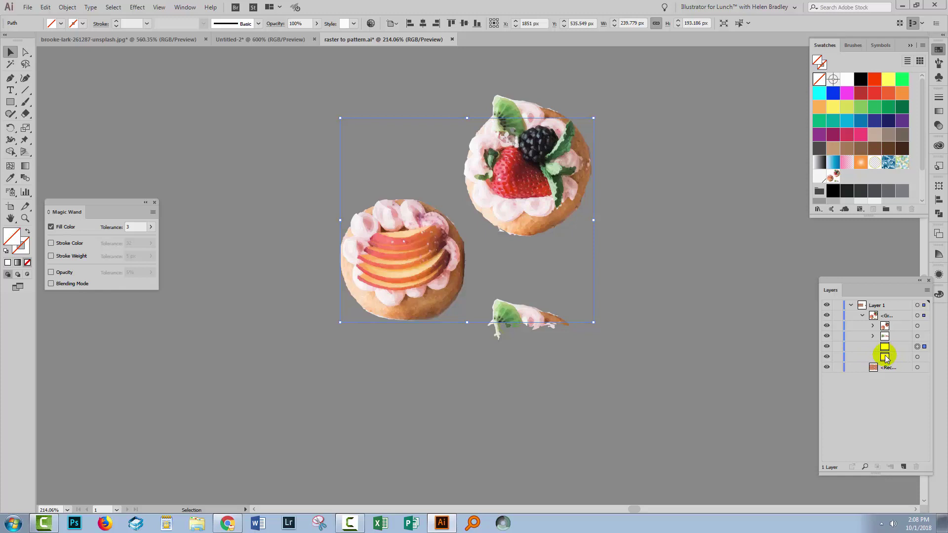
{"action": "left_click", "coordinate": [917, 357]}
{"action": "left_click", "coordinate": [918, 347]}
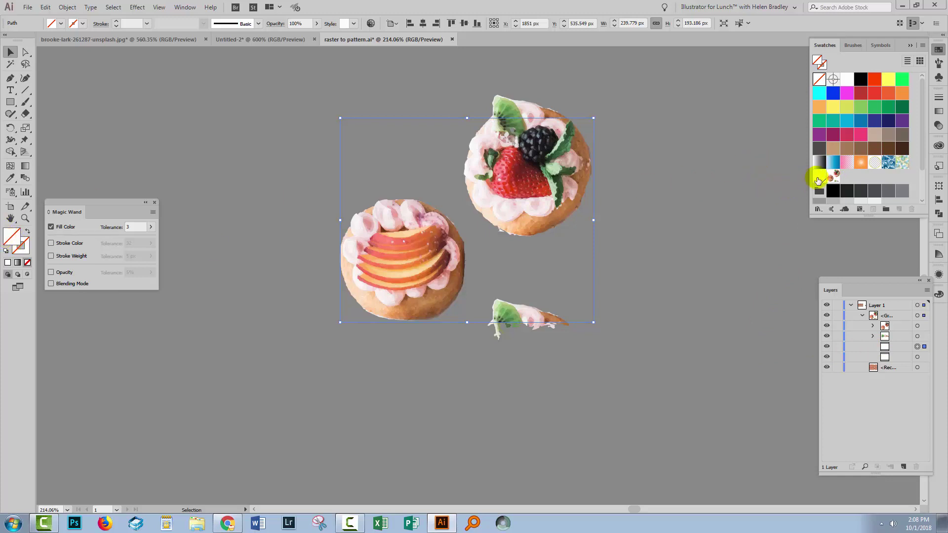
Fill the tile's background rectangle with white and collapse the pastry group in Layers.
{"action": "left_click", "coordinate": [820, 177]}
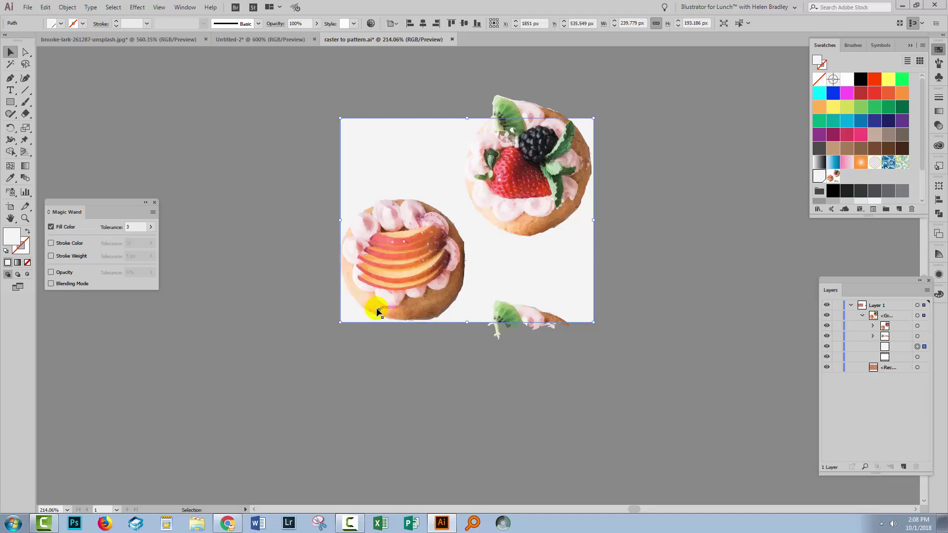
{"action": "left_click", "coordinate": [54, 38]}
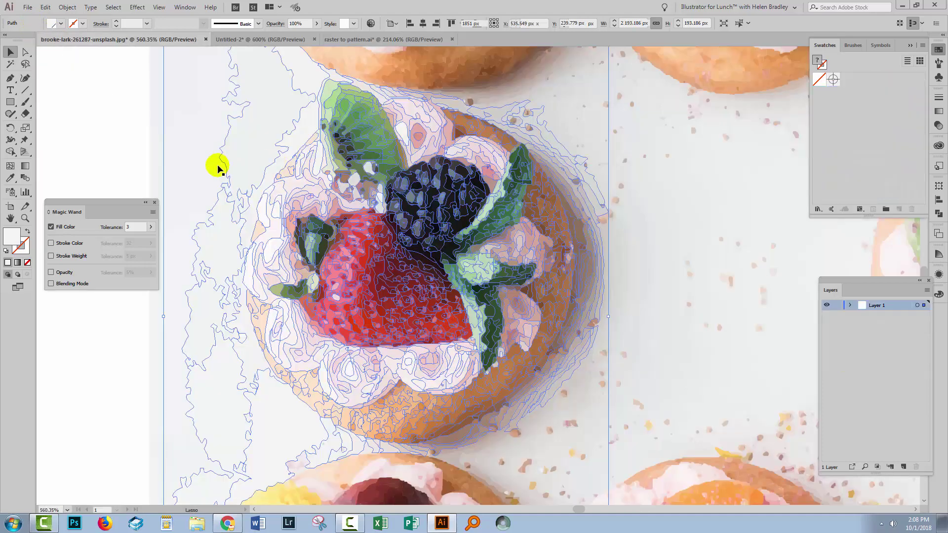
{"action": "left_click", "coordinate": [396, 37]}
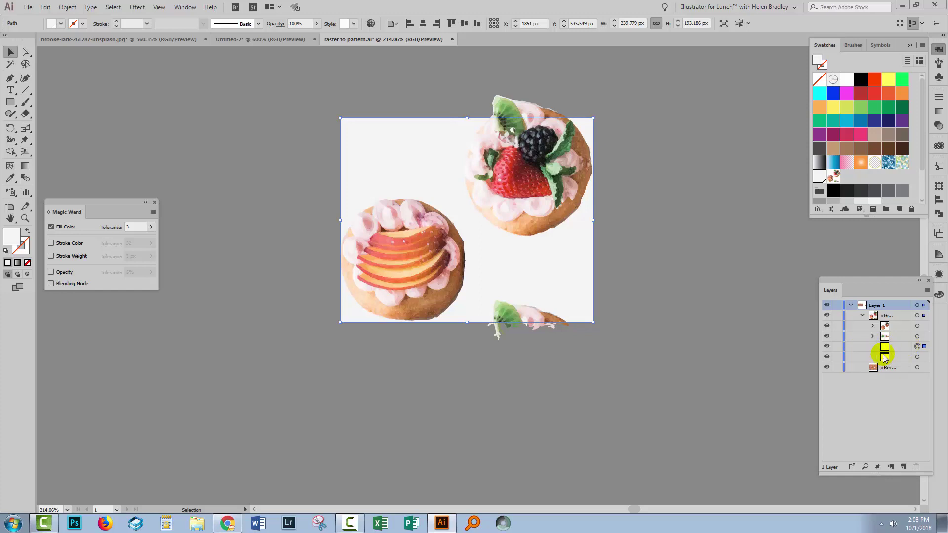
{"action": "left_click", "coordinate": [917, 357]}
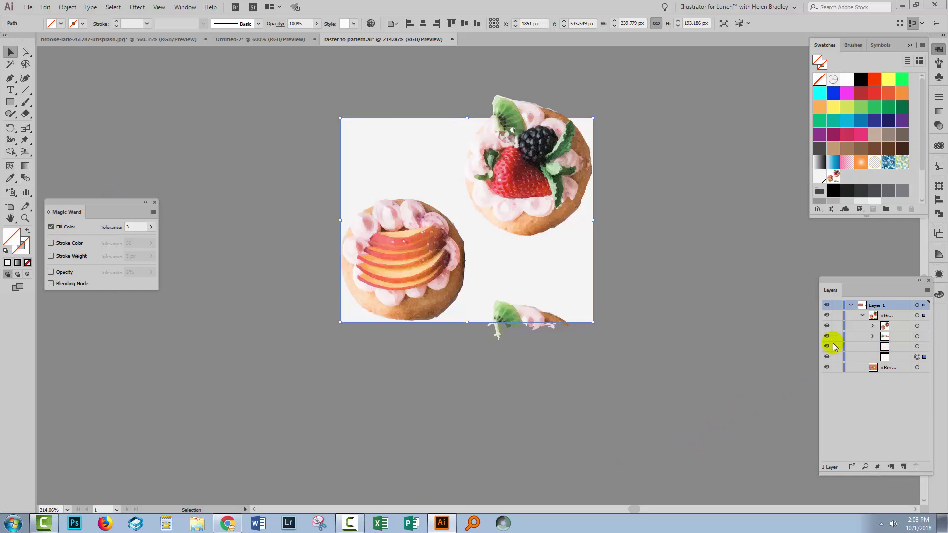
{"action": "left_click", "coordinate": [862, 316]}
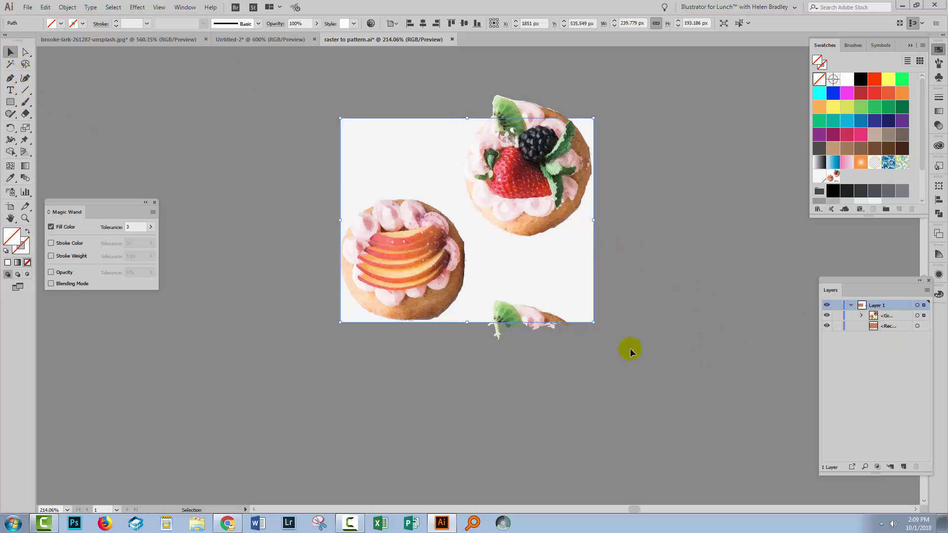
Add the edited pastry tile group to Swatches as New Pattern Swatch 2.
{"action": "left_click", "coordinate": [527, 257]}
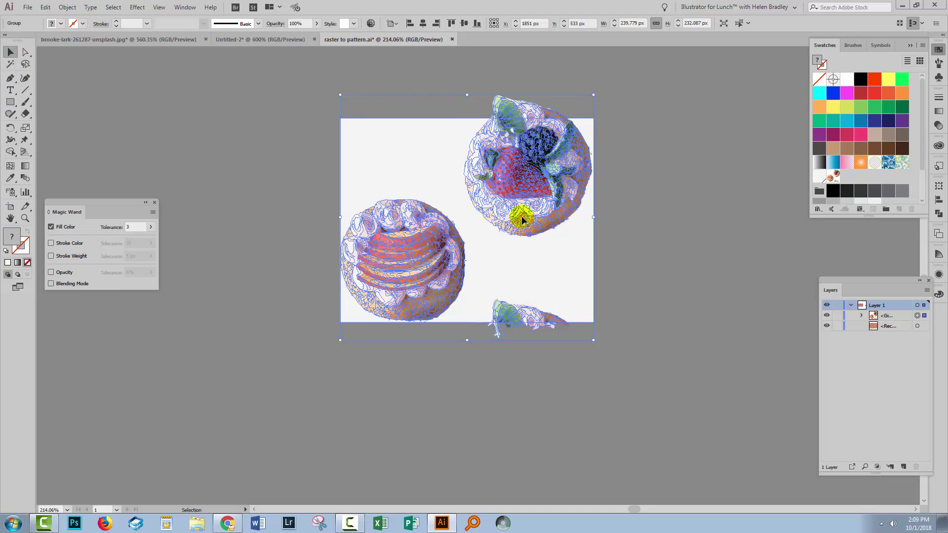
{"action": "mouse_move", "coordinate": [526, 214]}
{"action": "left_mouse_down"}
{"action": "mouse_move", "coordinate": [870, 173]}
{"action": "mouse_move", "coordinate": [848, 178]}
{"action": "left_mouse_up"}
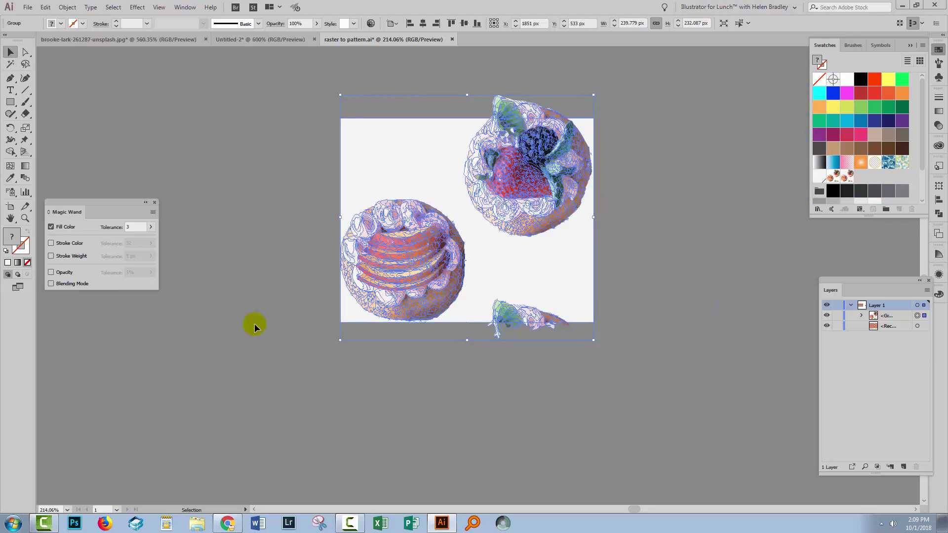
{"action": "key", "text": "space"}
{"action": "left_click_drag", "start_coordinate": [218, 331], "coordinate": [697, 307]}
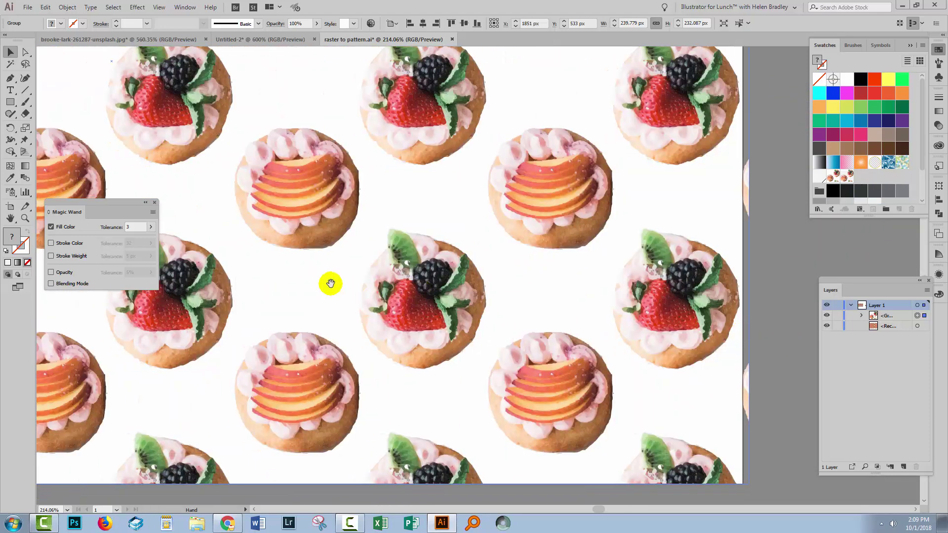
{"action": "mouse_move", "coordinate": [321, 278]}
{"action": "left_mouse_down"}
{"action": "mouse_move", "coordinate": [517, 315]}
{"action": "mouse_move", "coordinate": [565, 313]}
{"action": "left_mouse_up"}
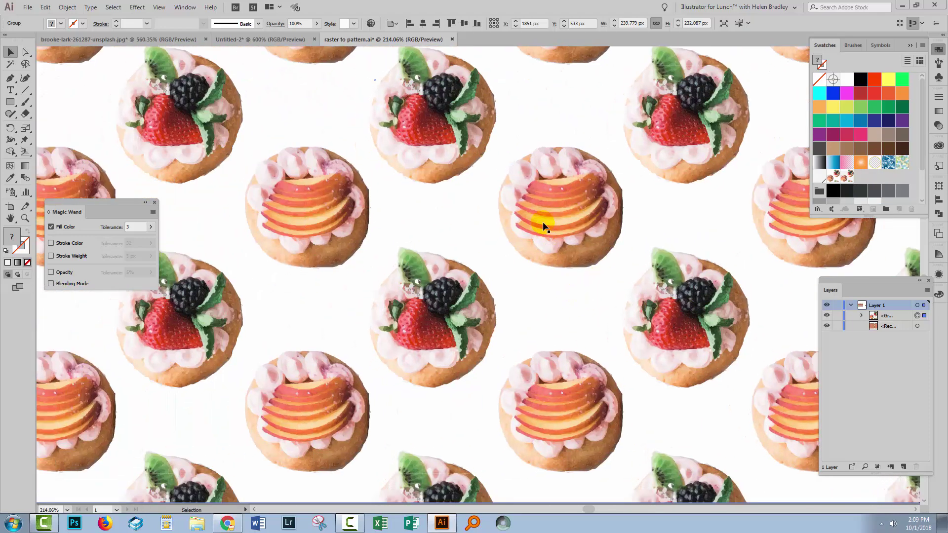
Refill the artboard rectangle with New Pattern Swatch 2 and fit the artboard in the window.
{"action": "left_click", "coordinate": [531, 220]}
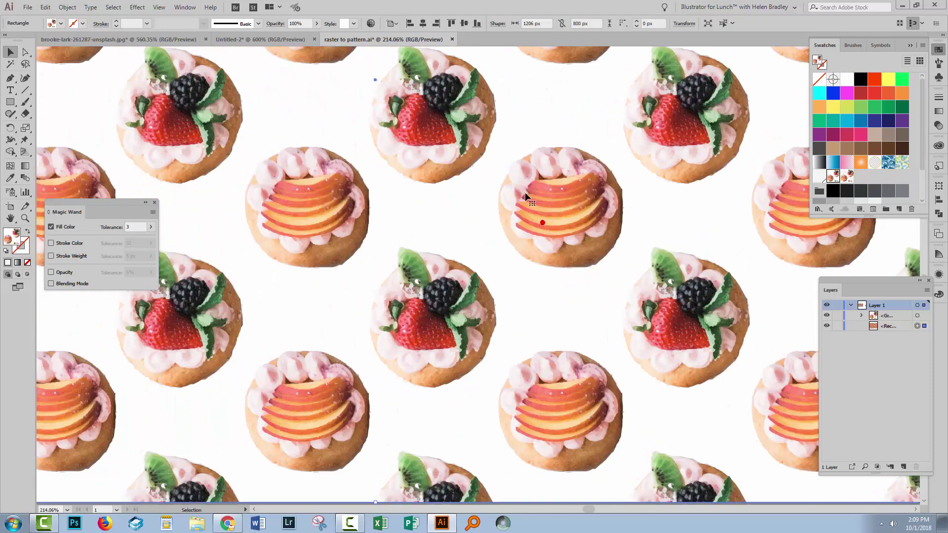
{"action": "left_click", "coordinate": [11, 236]}
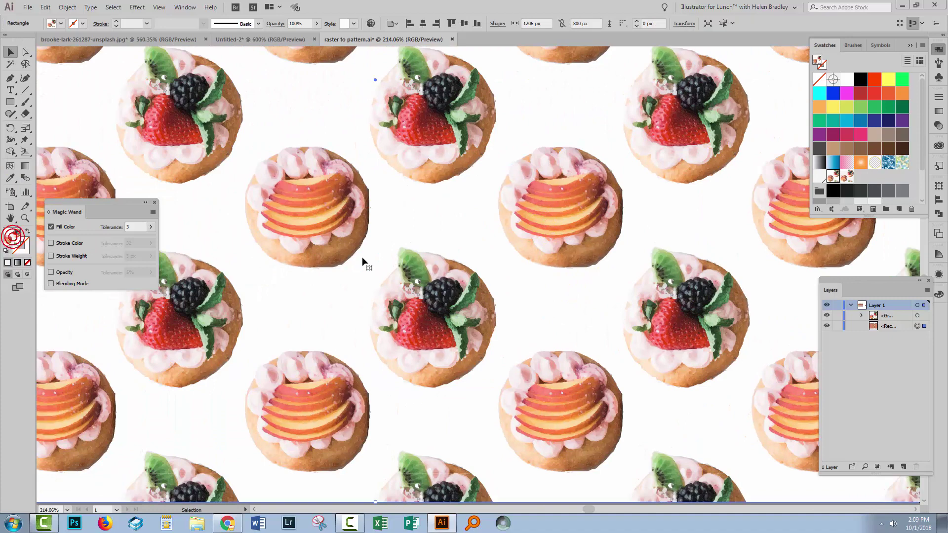
{"action": "left_click", "coordinate": [848, 177]}
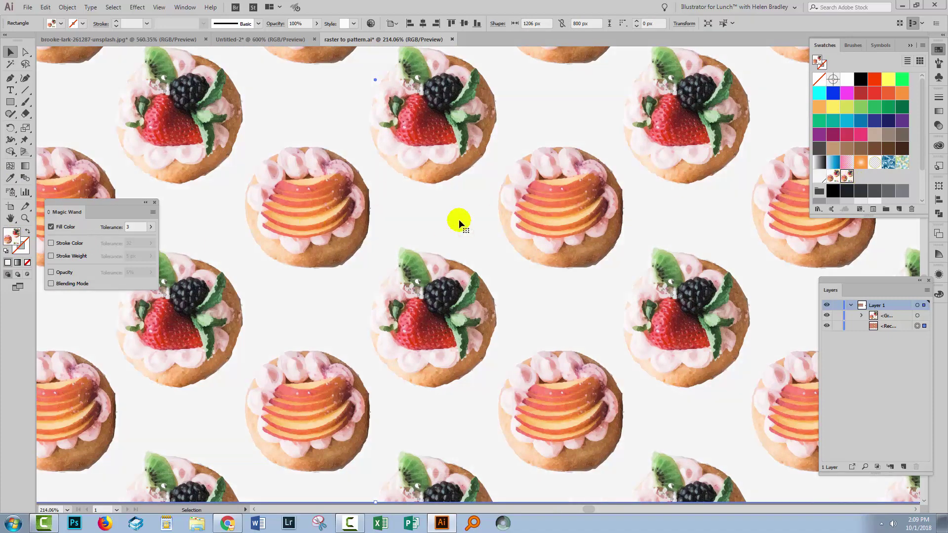
{"action": "key", "text": "ctrl+0"}
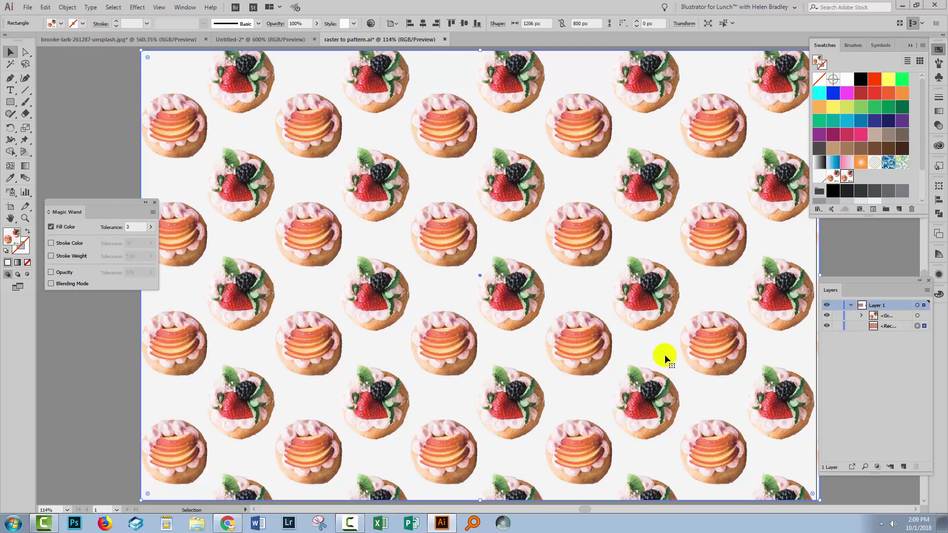
Deselect the rectangle and close the floating Magic Wand panel.
{"action": "left_click", "coordinate": [64, 433]}
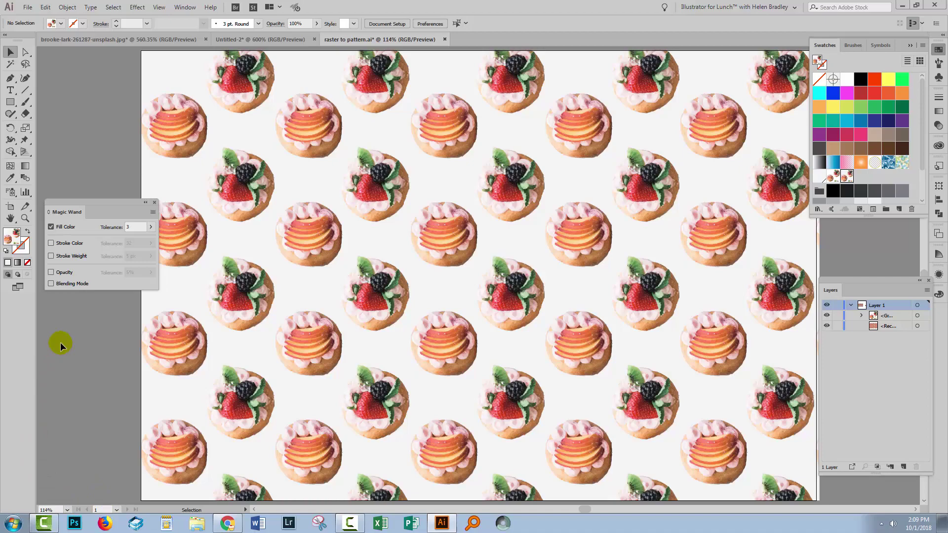
{"action": "left_click", "coordinate": [154, 202]}
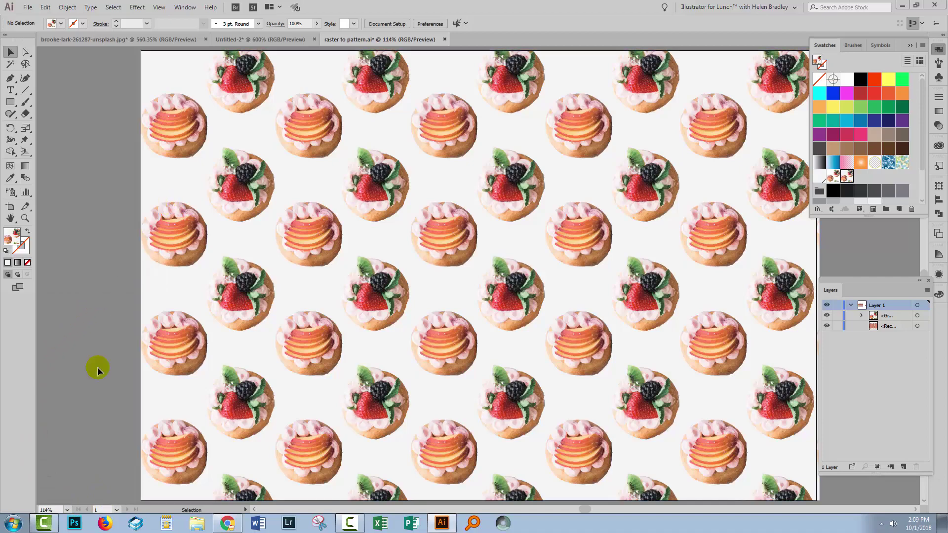